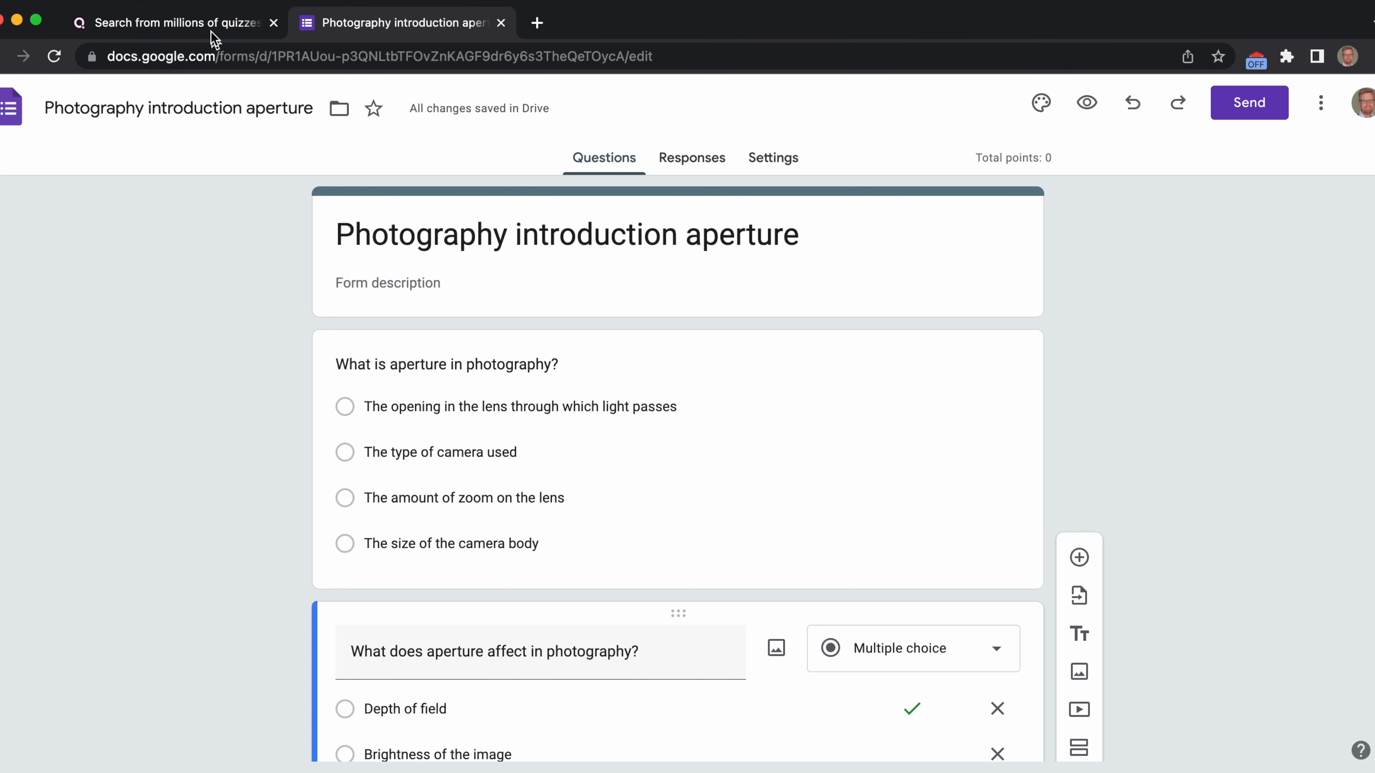
# - Switch to Quizizz, create a new quiz, and start importing questions from Google Forms
pyautogui.click(156, 31)
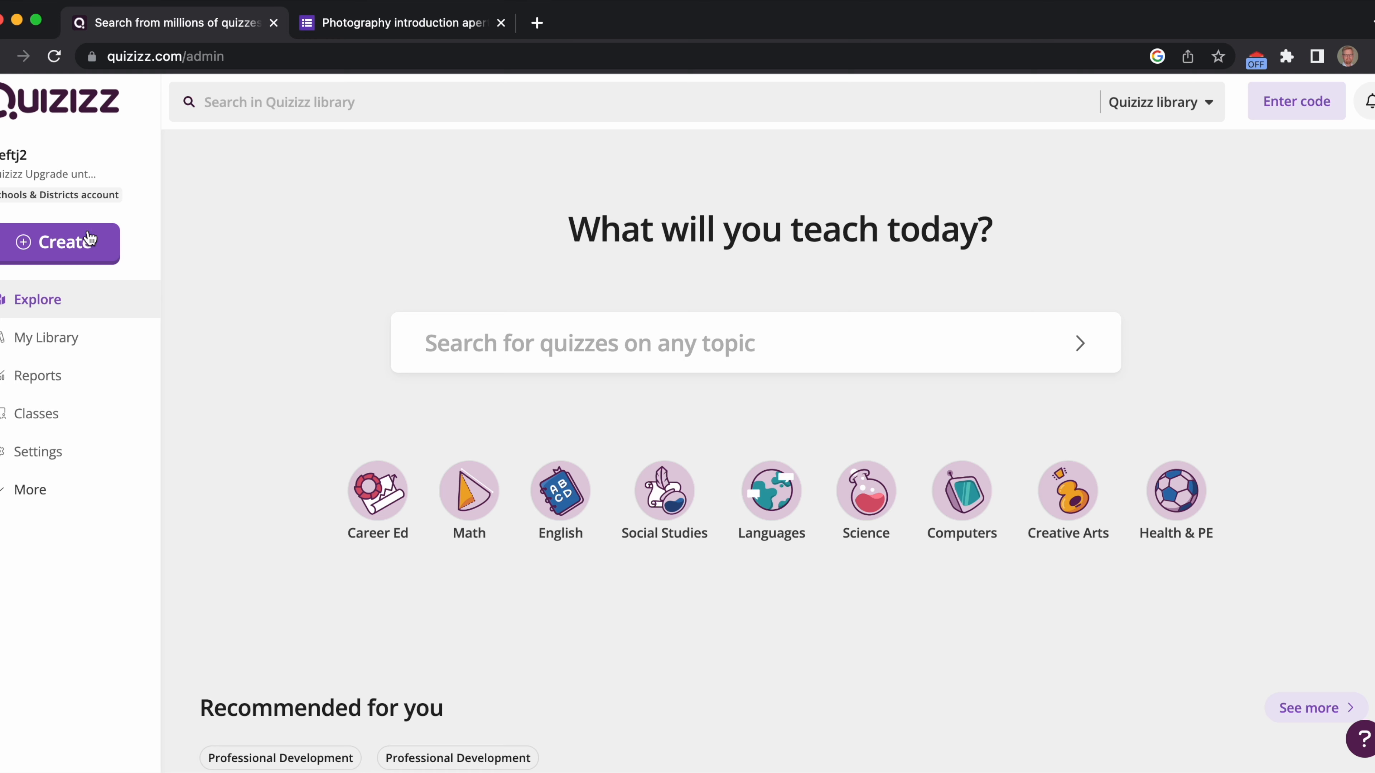
pyautogui.click(64, 254)
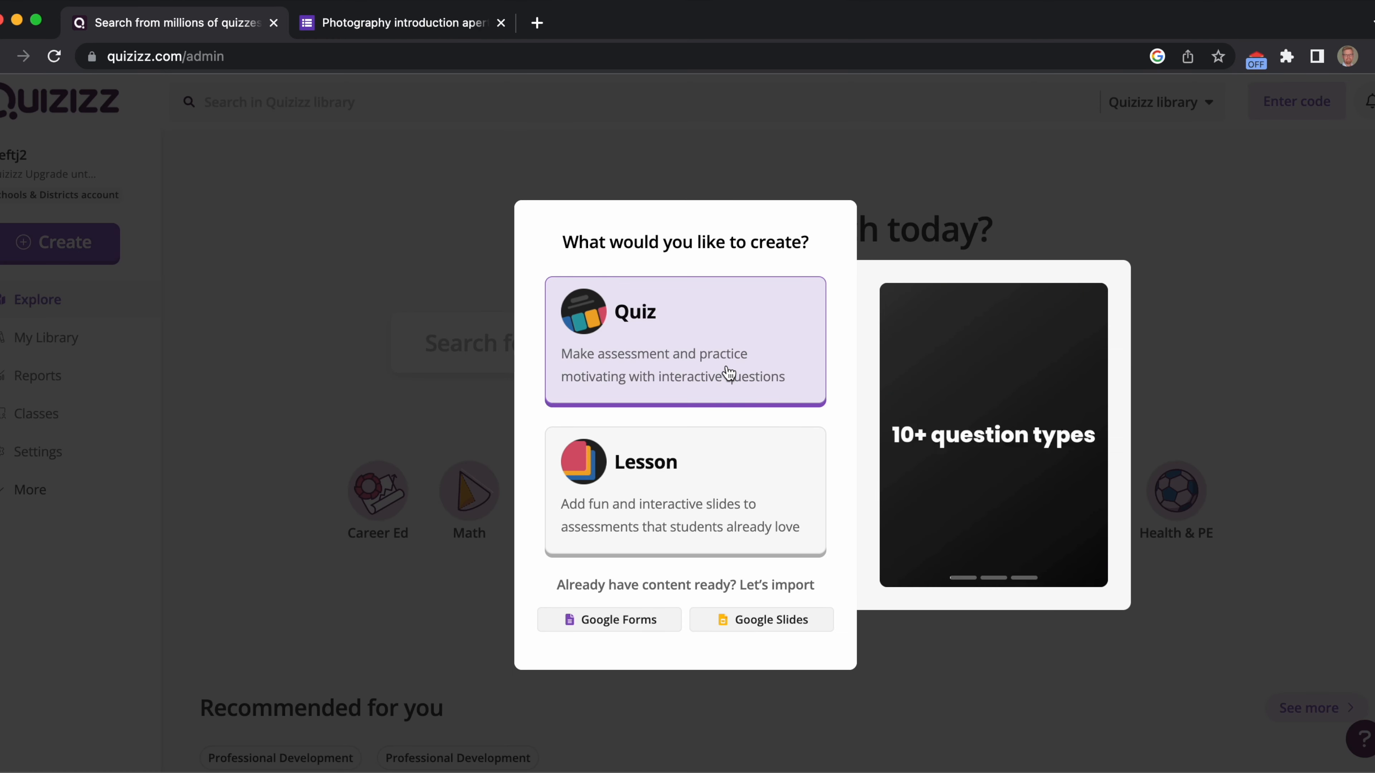
pyautogui.click(727, 376)
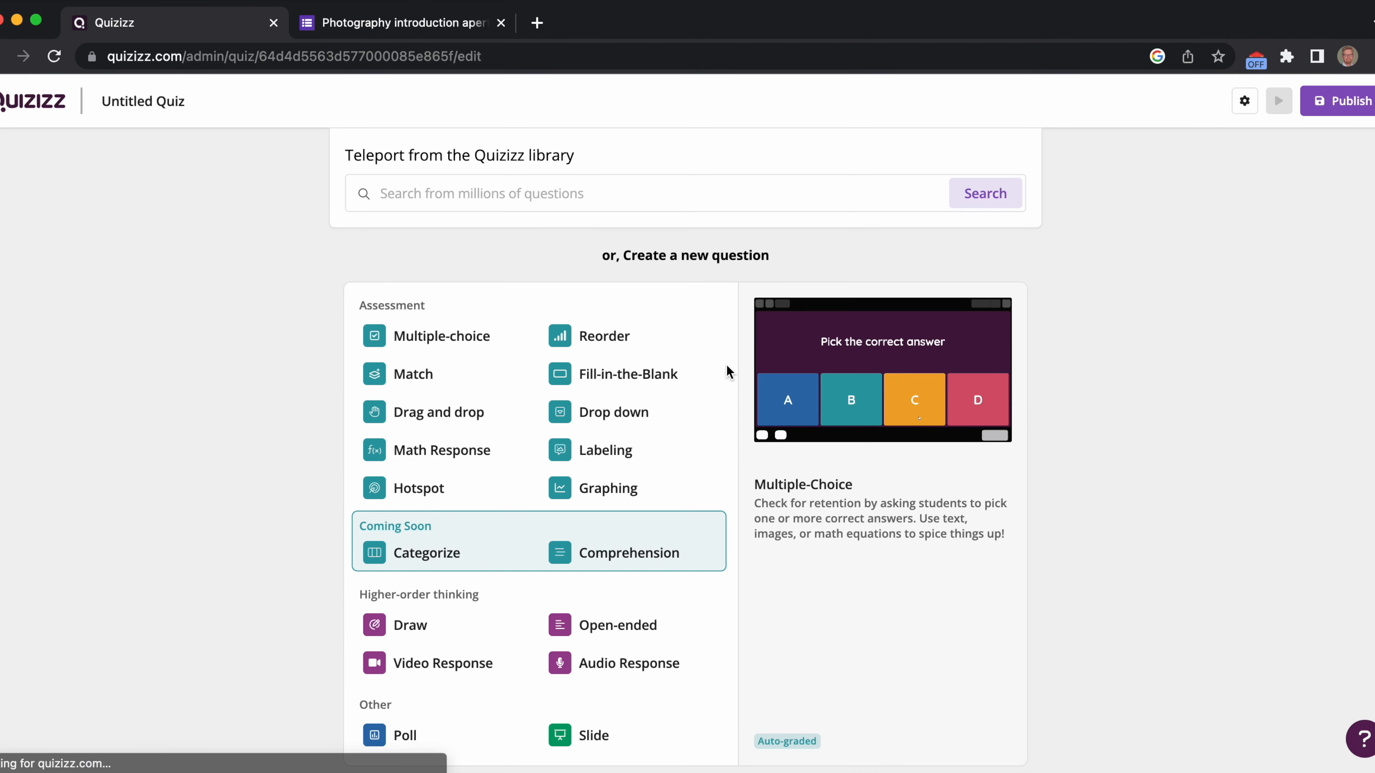
pyautogui.scroll(-2, 552, 728)
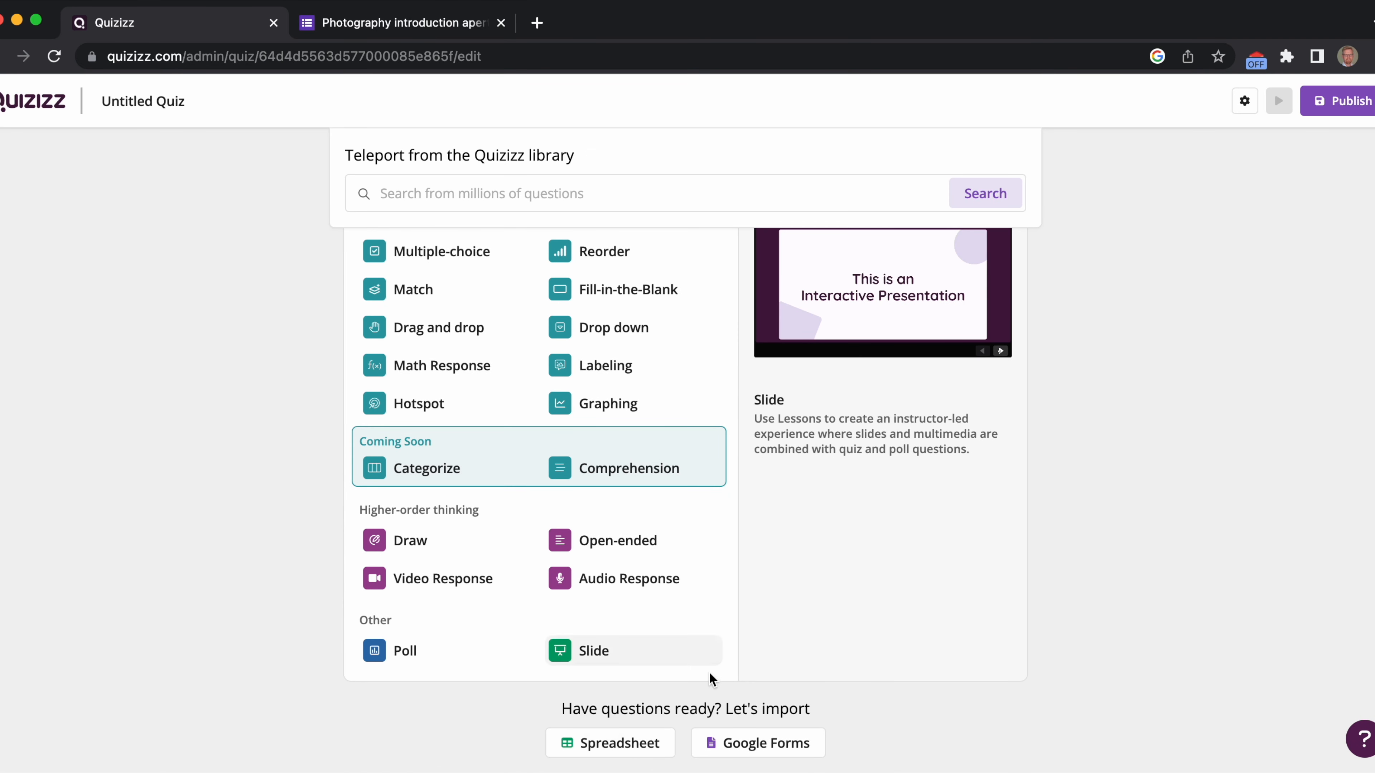
pyautogui.click(767, 750)
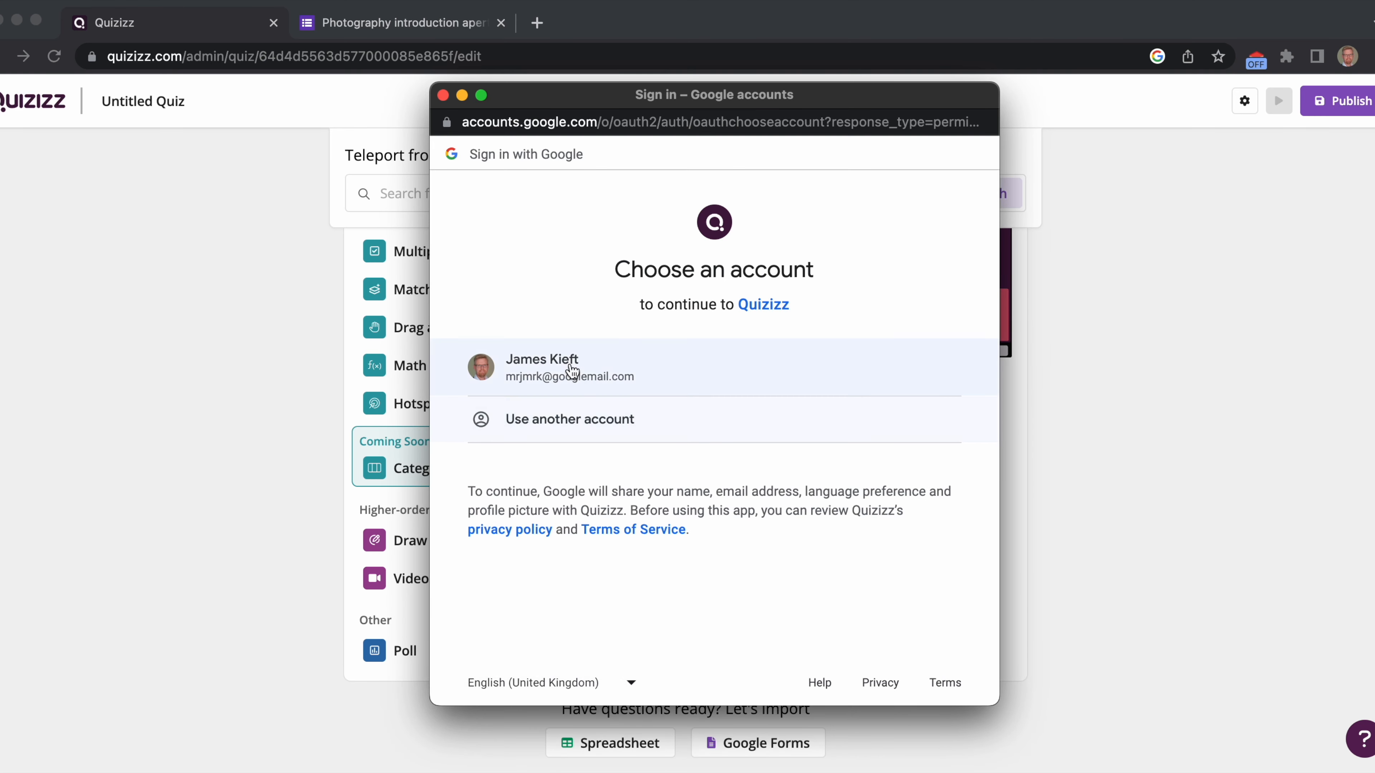
# - Sign in with the listed Google account and allow Quizizz to see and download all Google Drive files
pyautogui.click(588, 374)
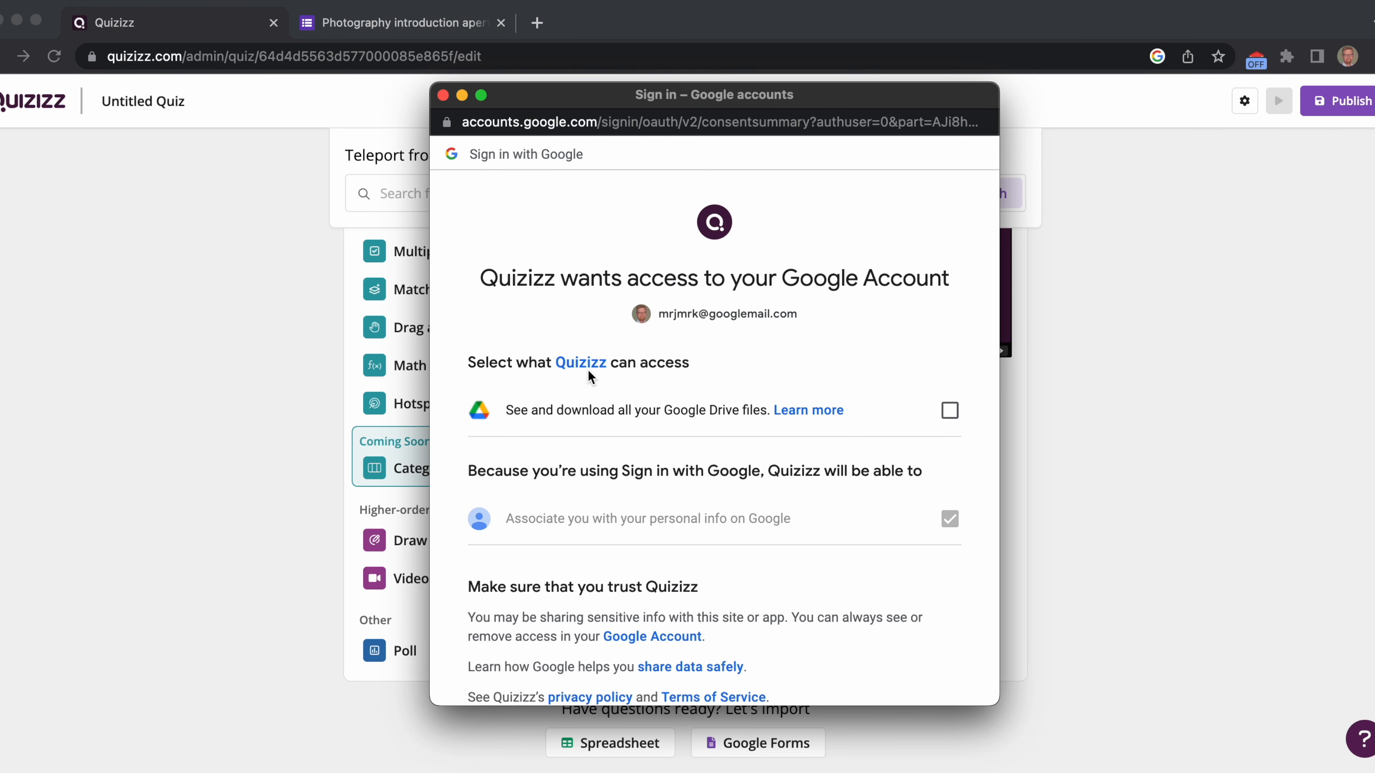
pyautogui.click(949, 410)
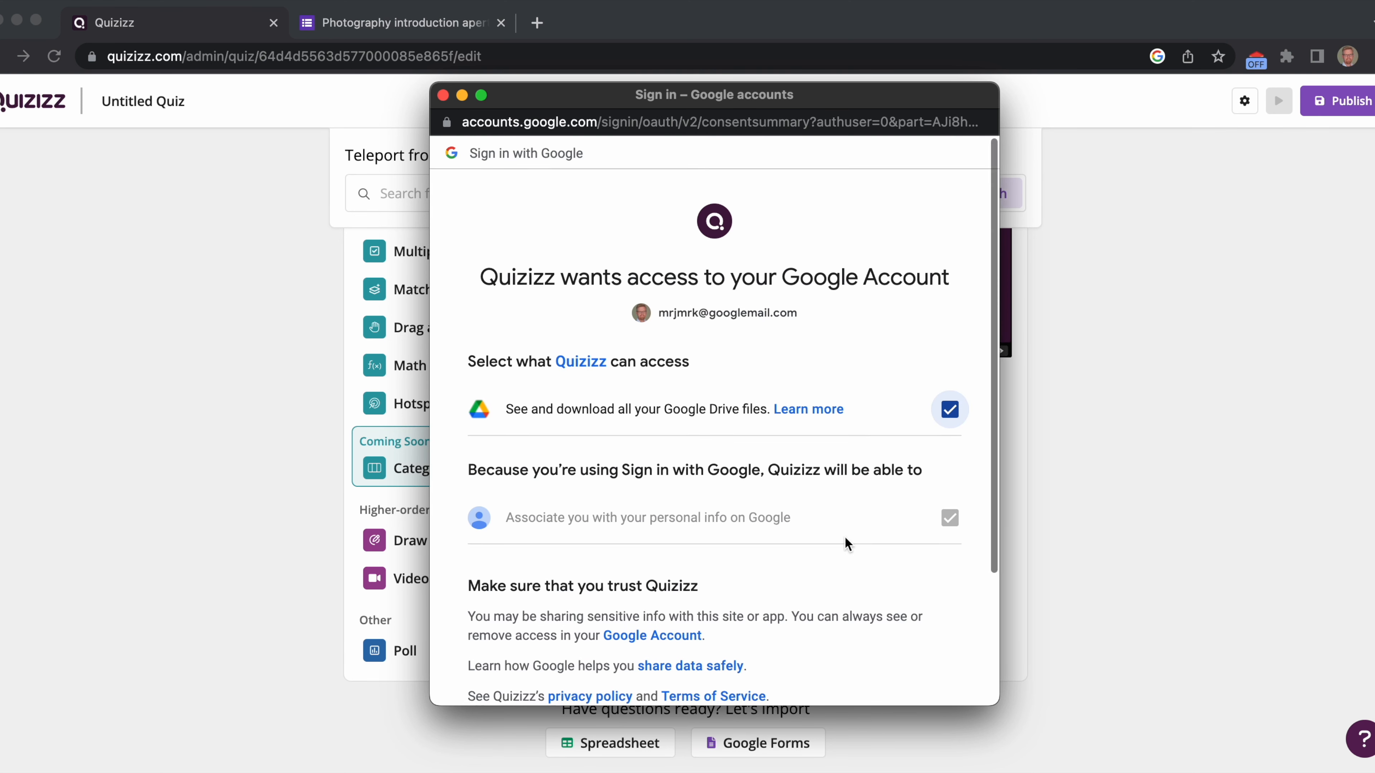
pyautogui.scroll(-3, 845, 539)
pyautogui.click(835, 637)
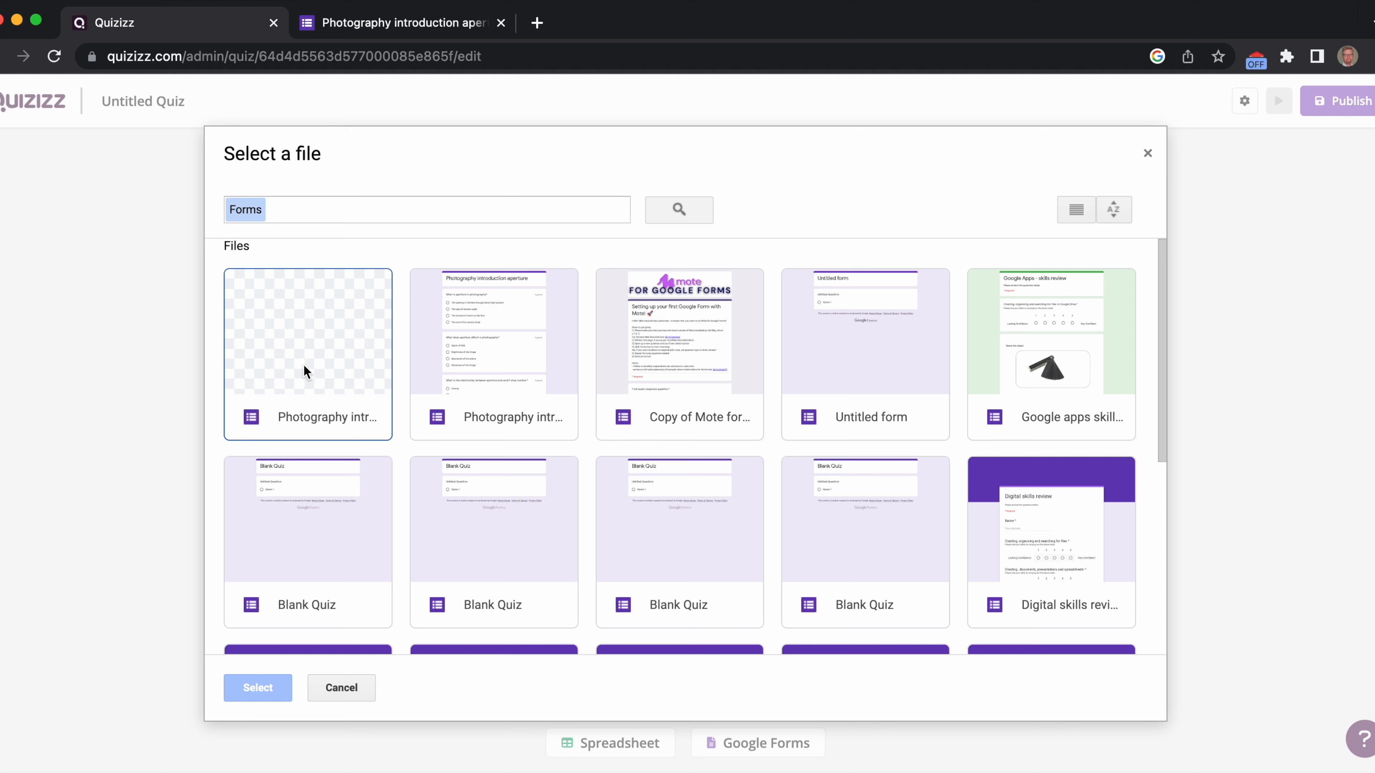
# - Import the second listed Photography introduction aperture form into the quiz and review the imported questions and their answer choices
pyautogui.click(480, 351)
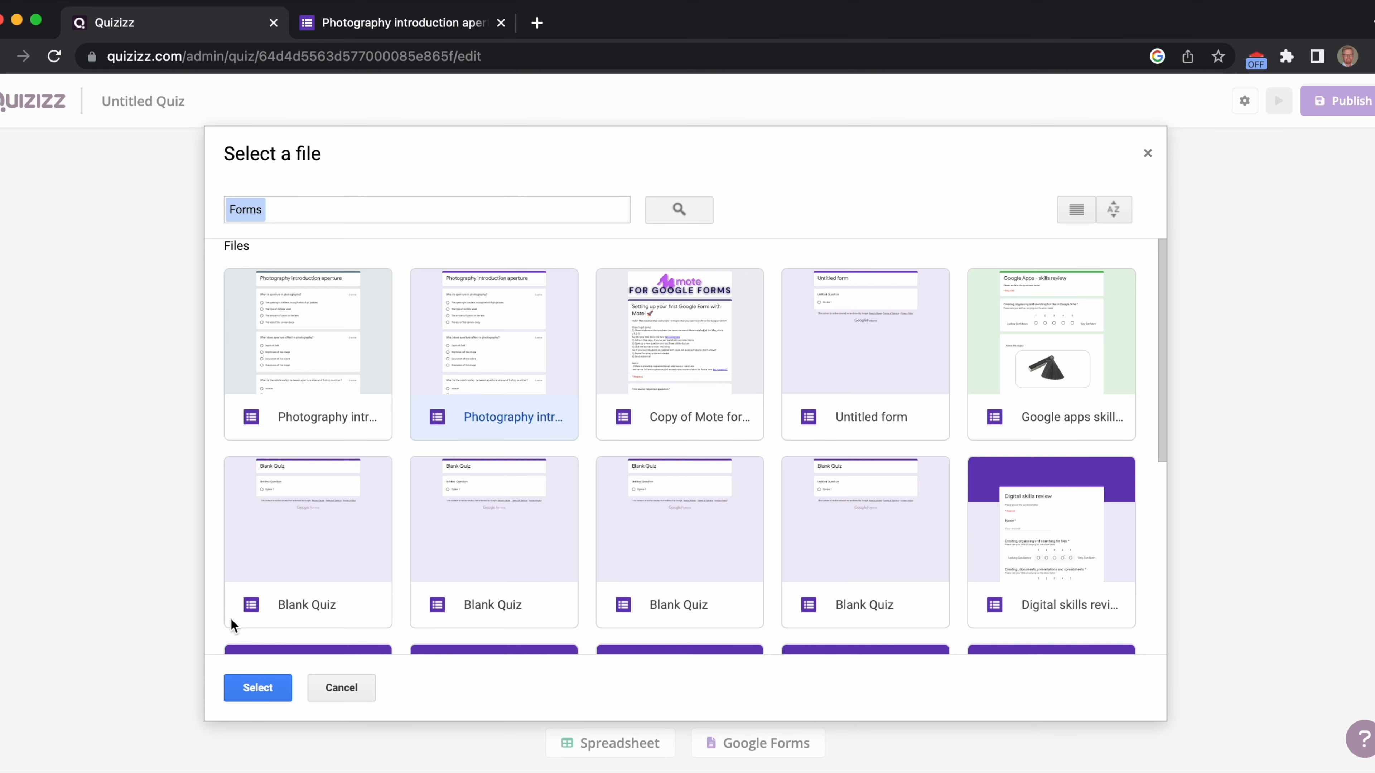
pyautogui.click(255, 689)
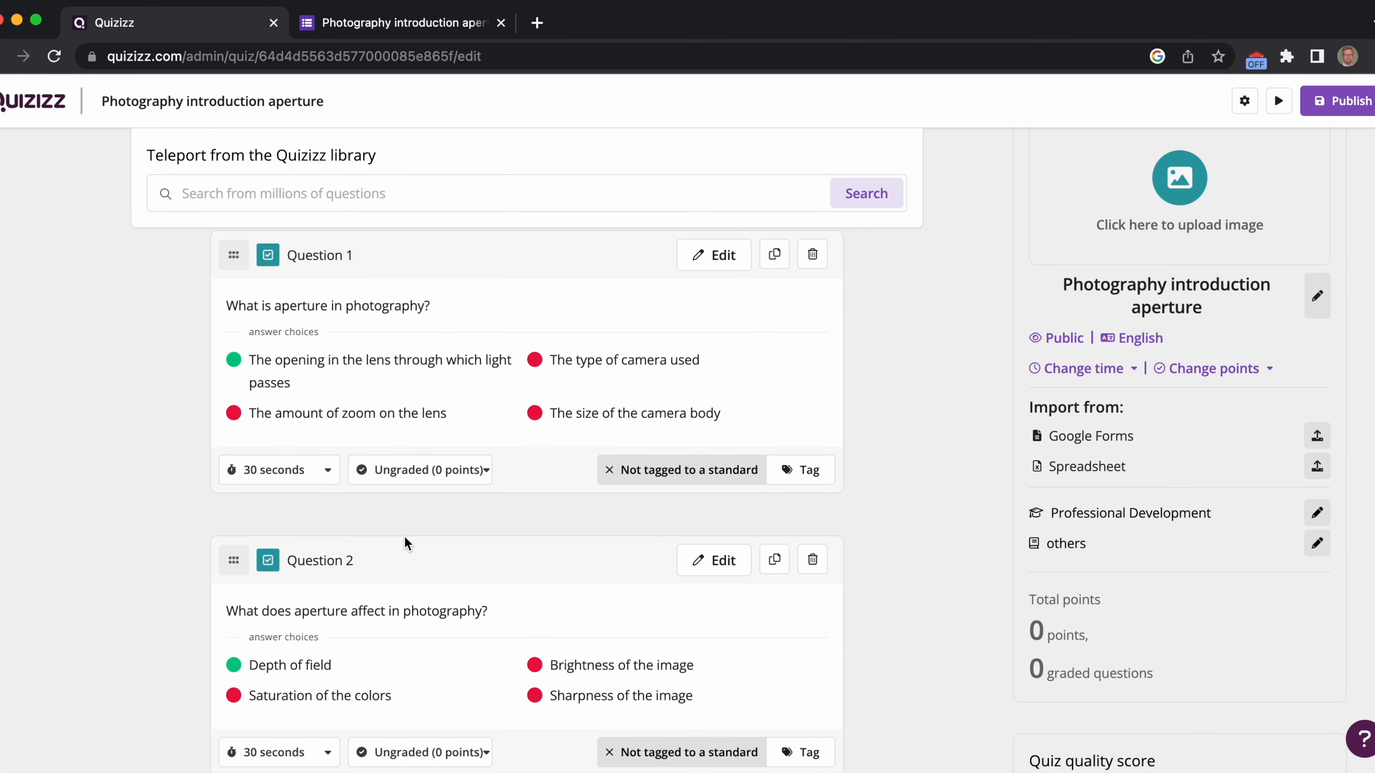
pyautogui.scroll(2, 404, 535)
pyautogui.scroll(-2, 403, 433)
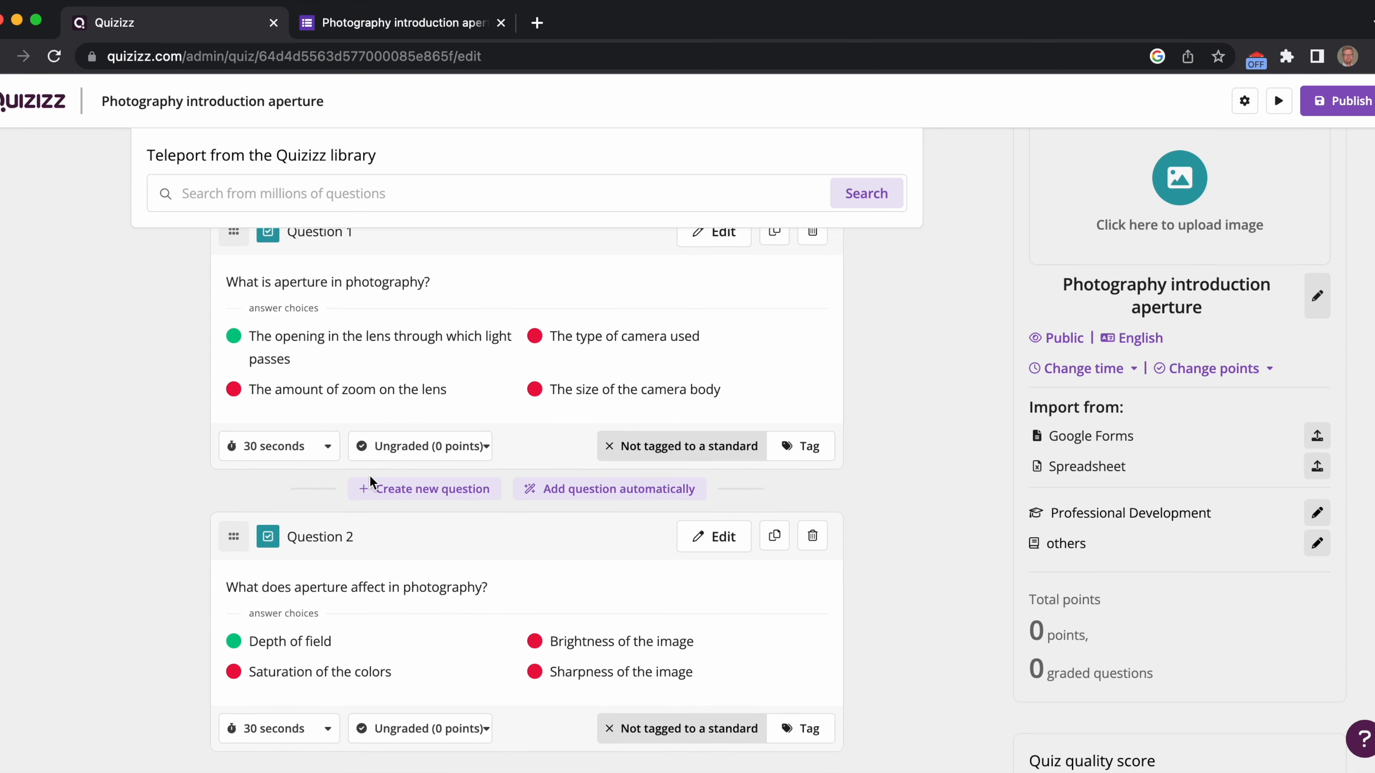
pyautogui.scroll(-1, 374, 487)
pyautogui.scroll(-5, 327, 603)
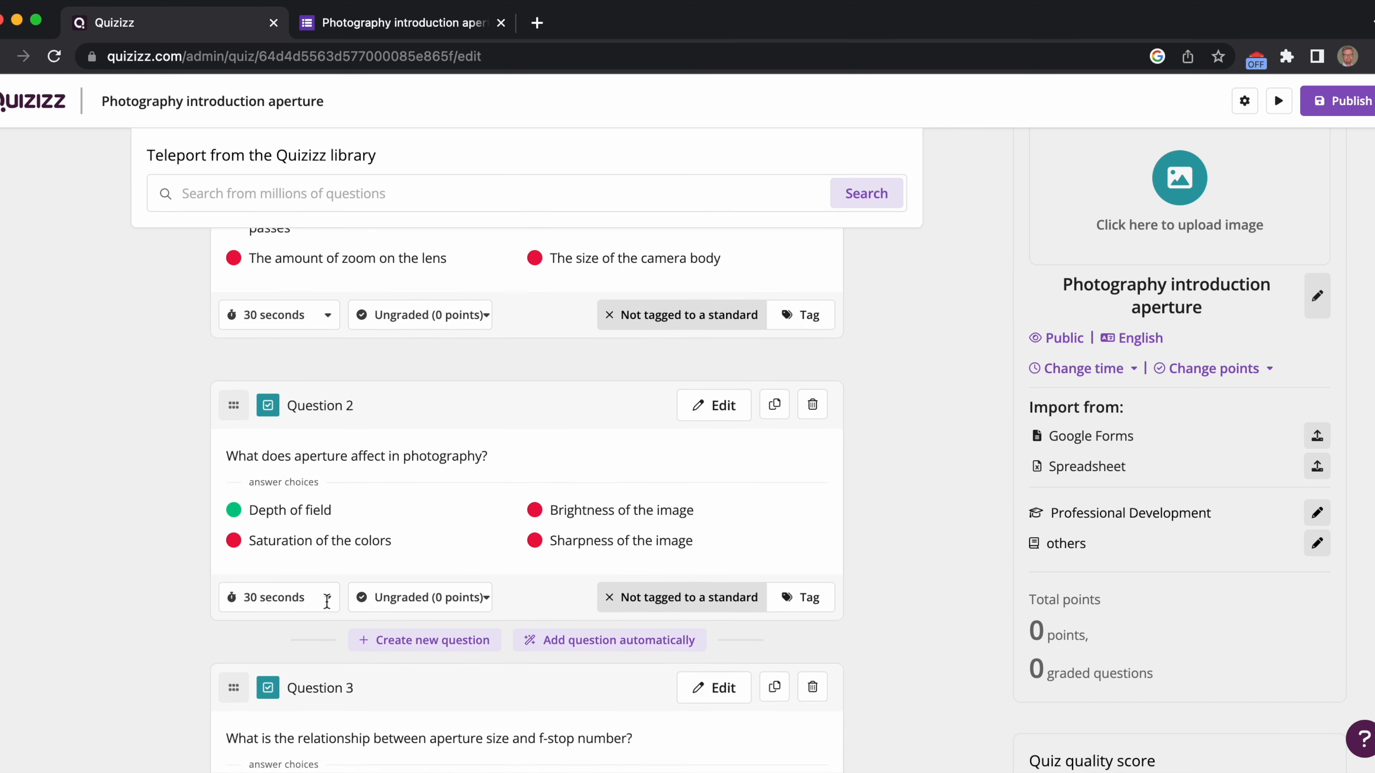
pyautogui.scroll(-6, 364, 667)
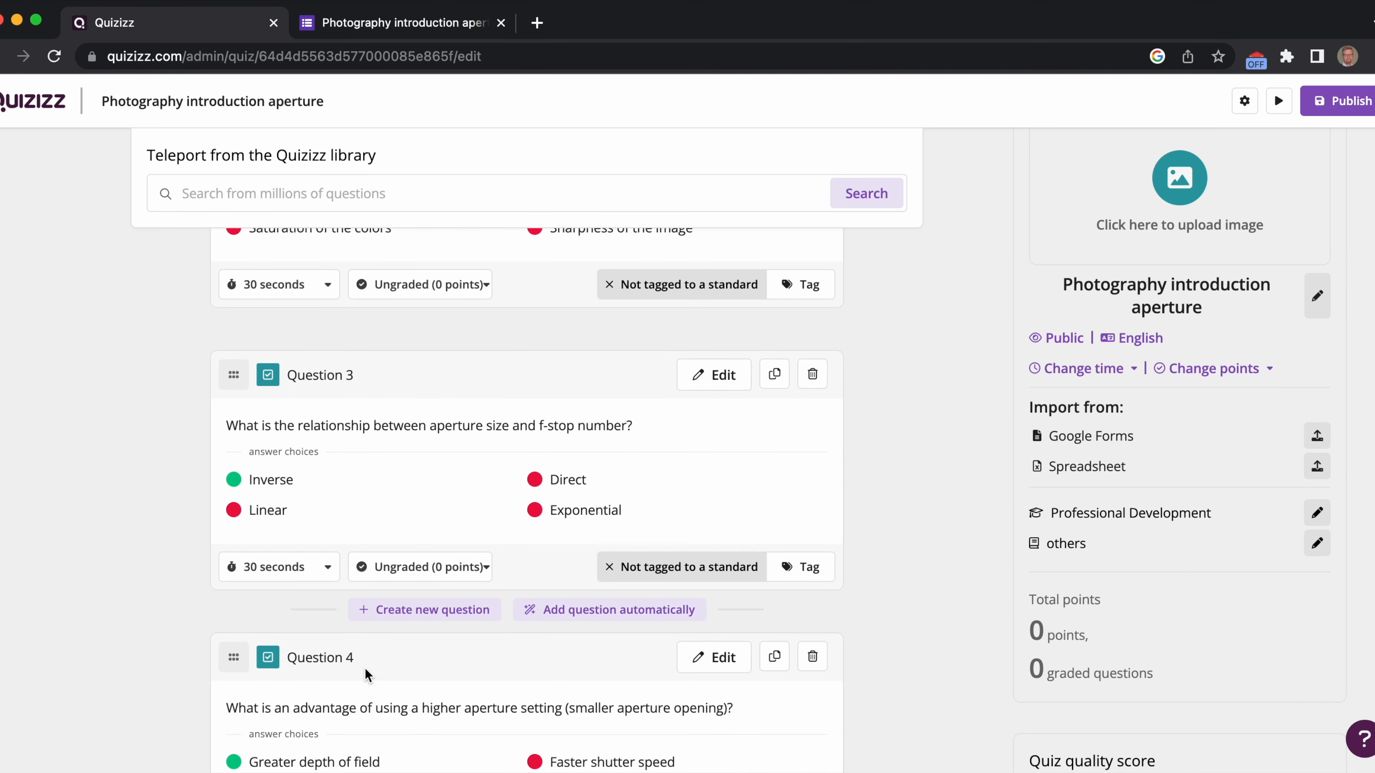
pyautogui.scroll(3, 364, 669)
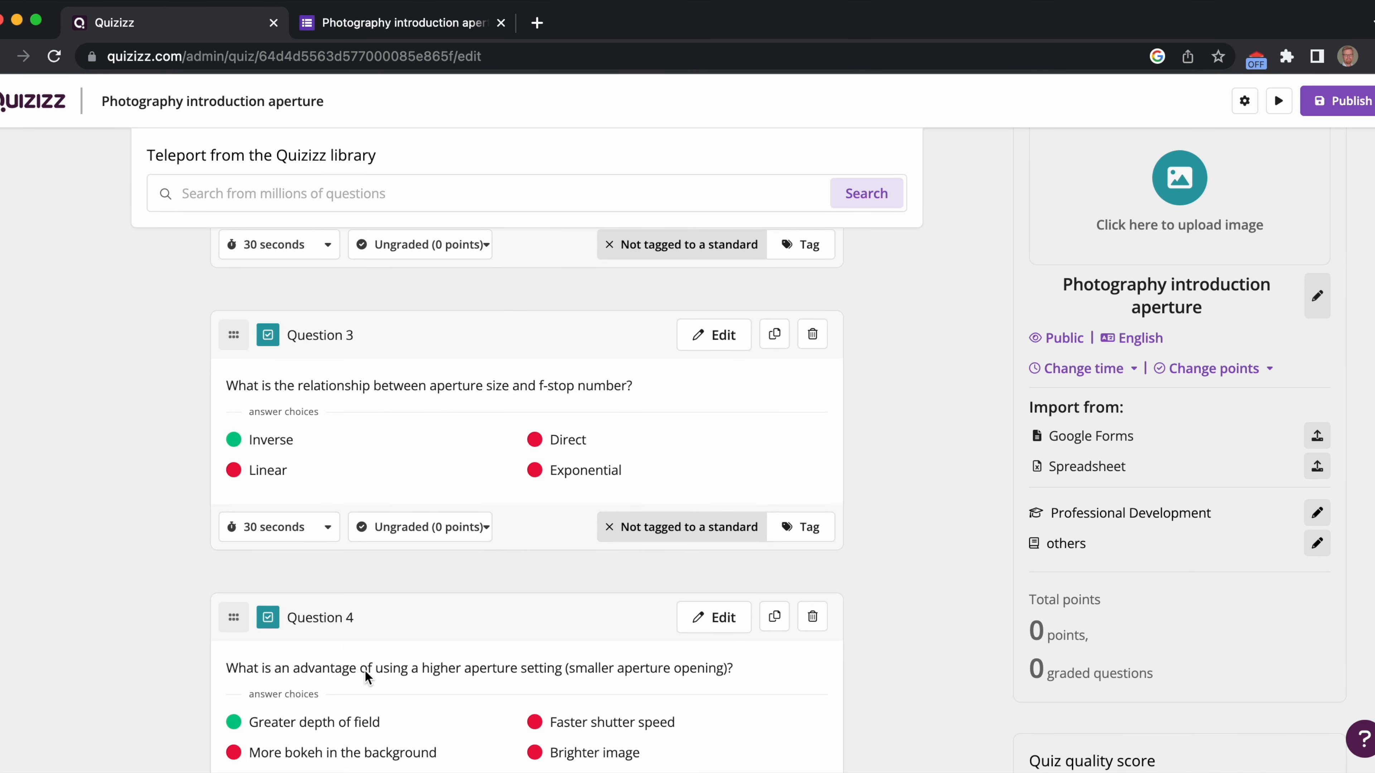
pyautogui.scroll(2, 1190, 214)
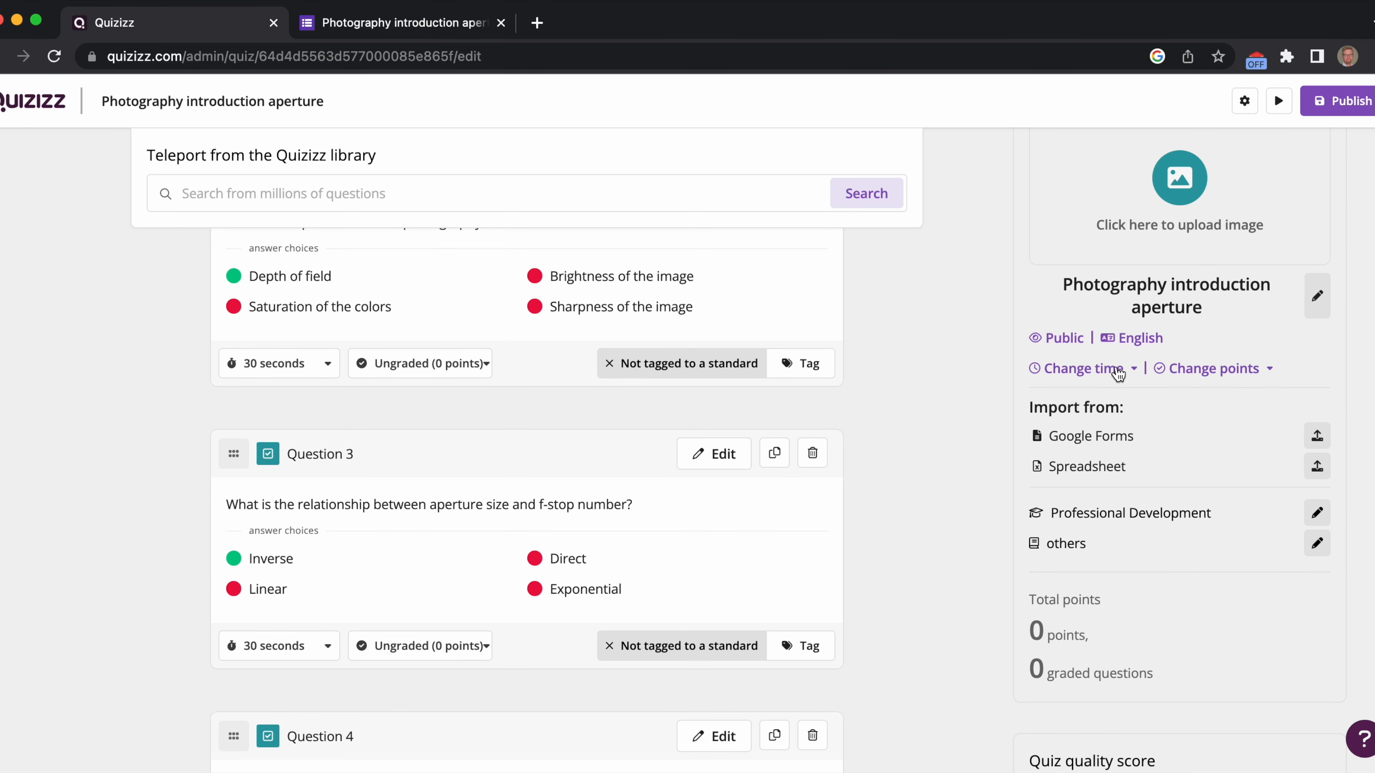
# - Edit the quiz details and set the grade to High School (9th - 12th)
pyautogui.click(1315, 296)
pyautogui.click(662, 468)
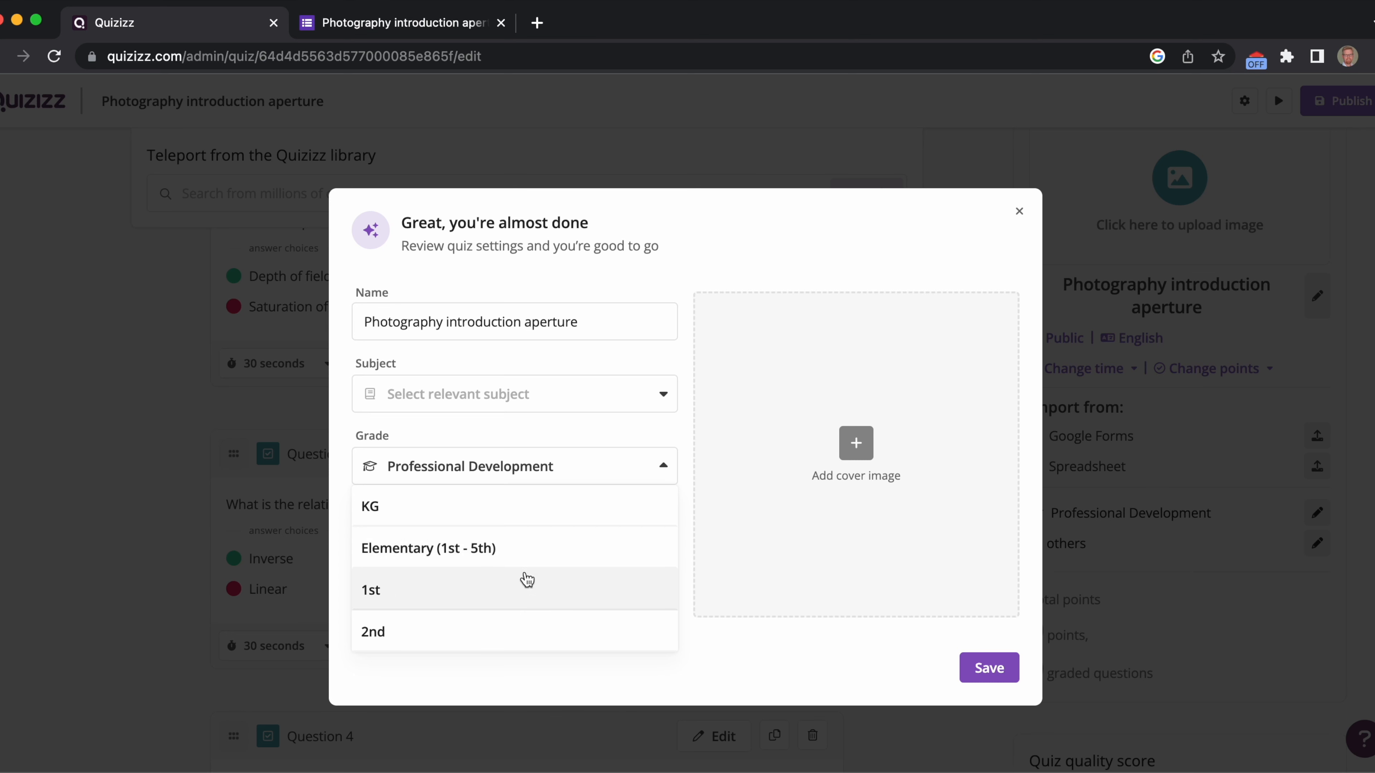
pyautogui.scroll(-5, 517, 601)
pyautogui.scroll(-5, 516, 620)
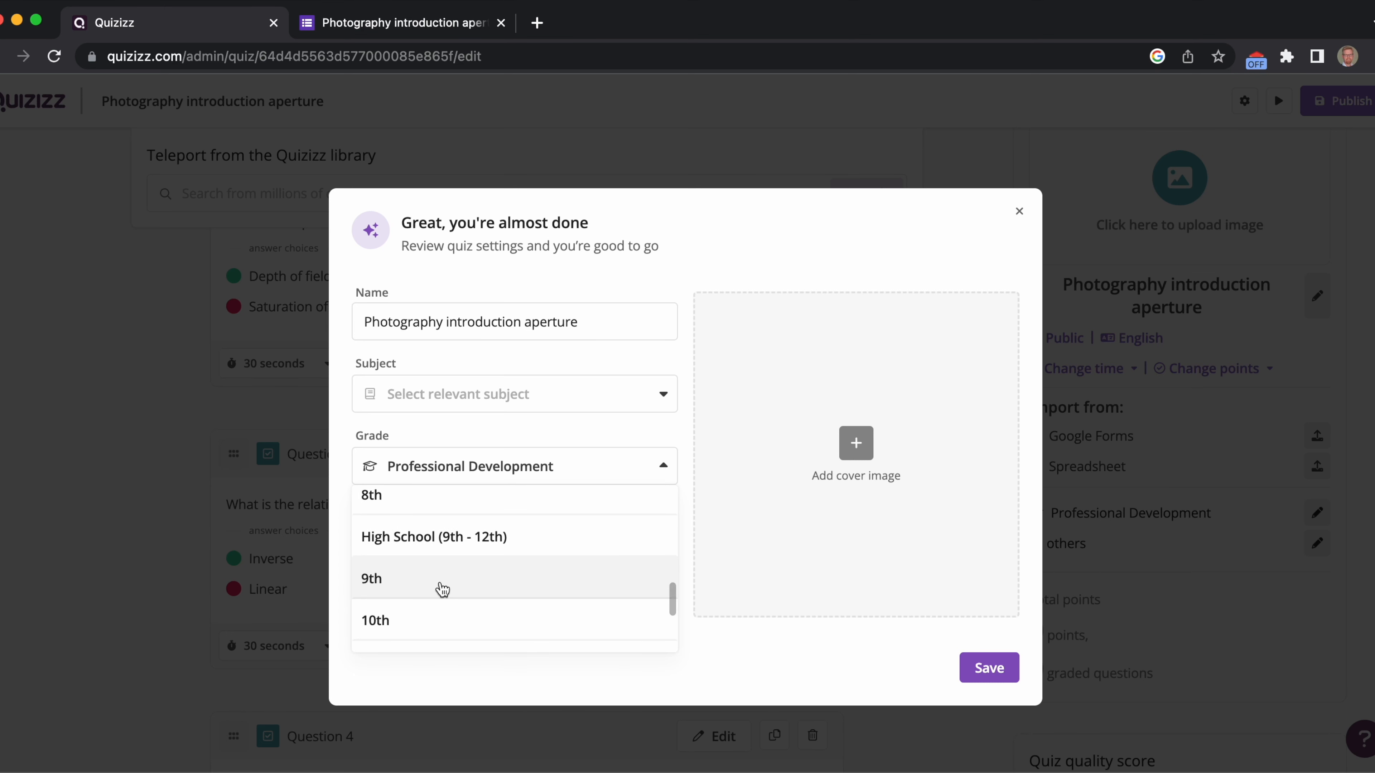
pyautogui.click(427, 552)
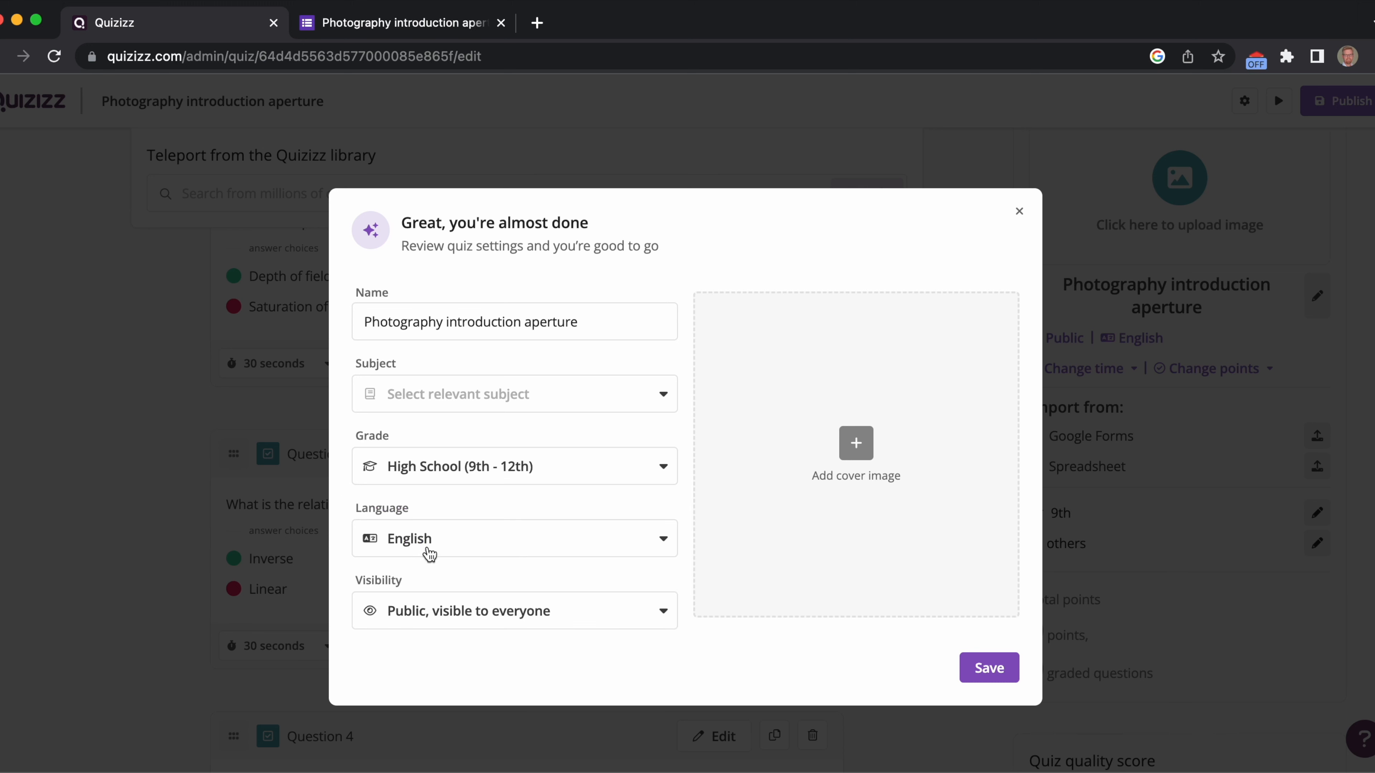
# - Look at the language options and set the quiz's subject to Arts
pyautogui.click(663, 537)
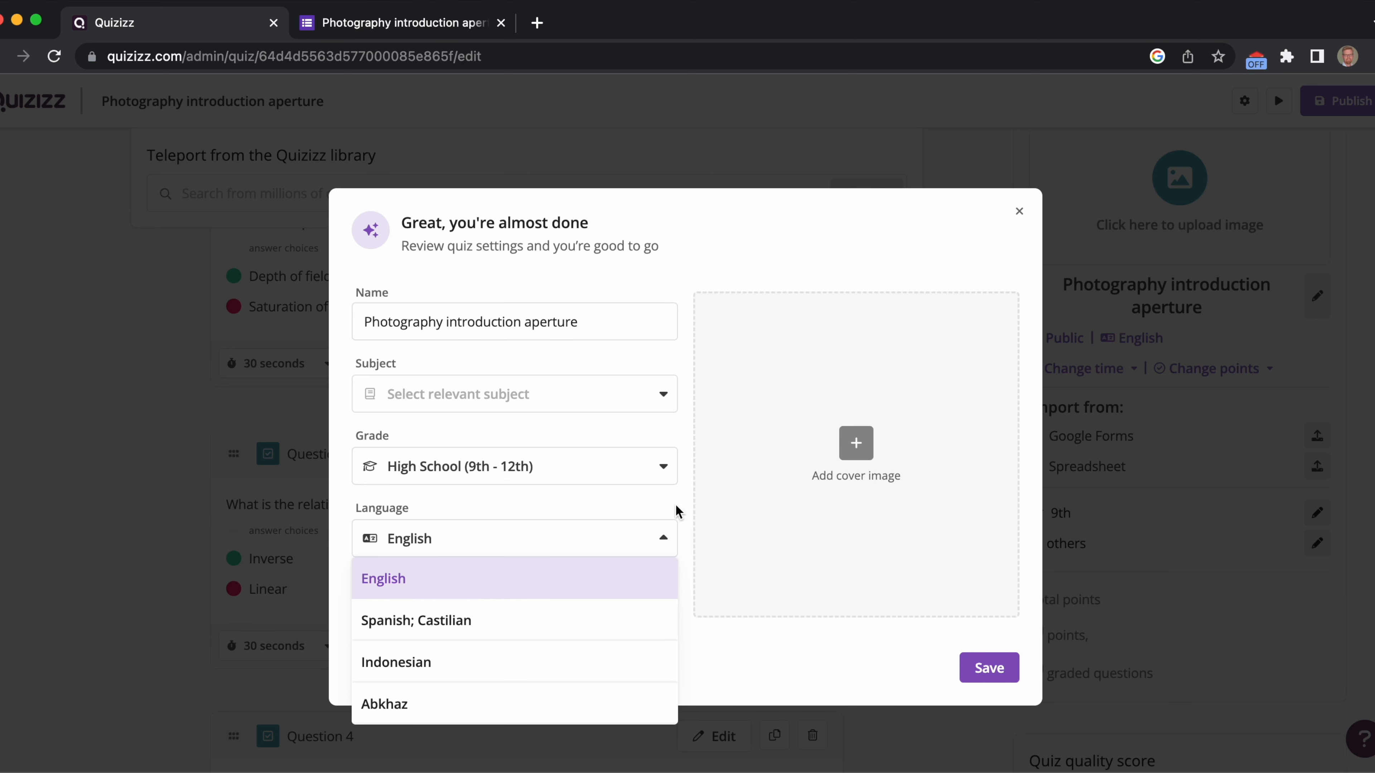
pyautogui.click(662, 398)
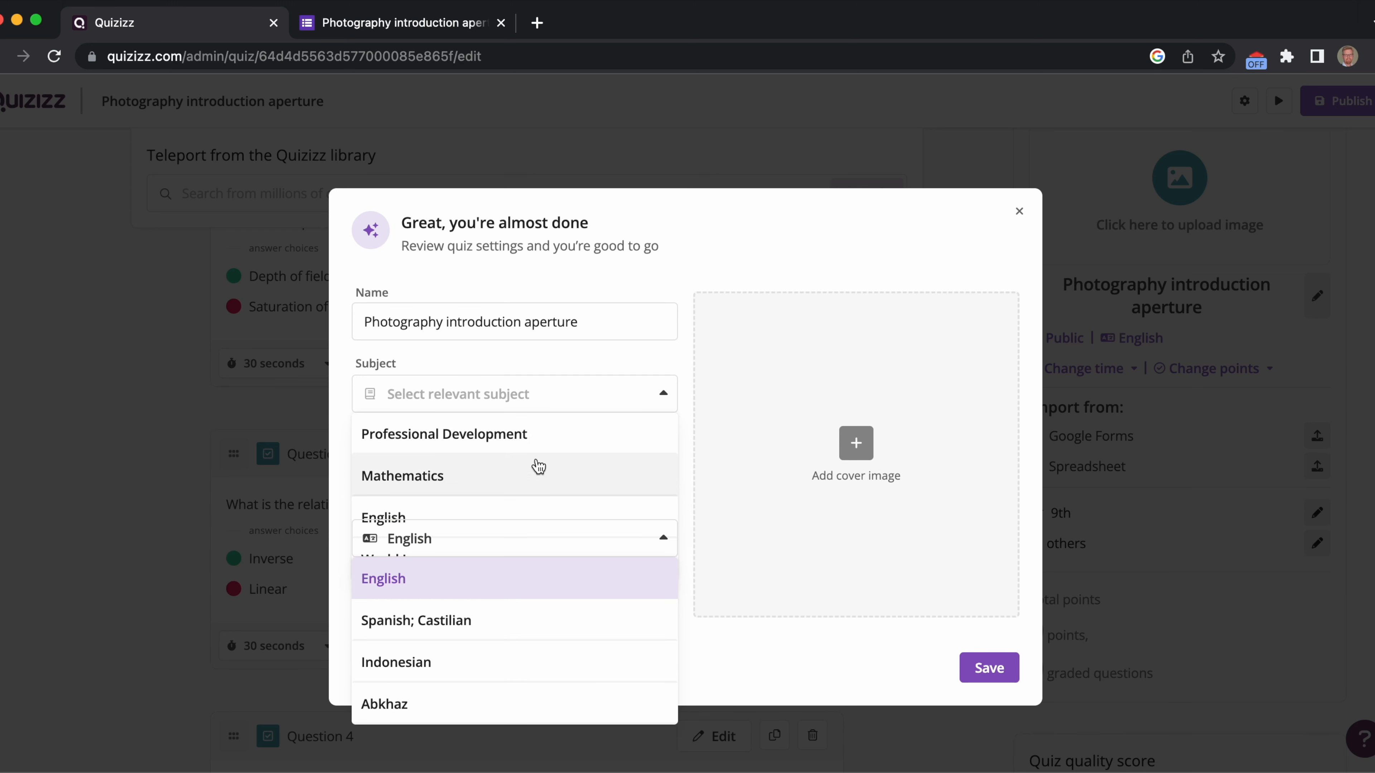
pyautogui.scroll(-3, 537, 471)
pyautogui.scroll(-2, 537, 472)
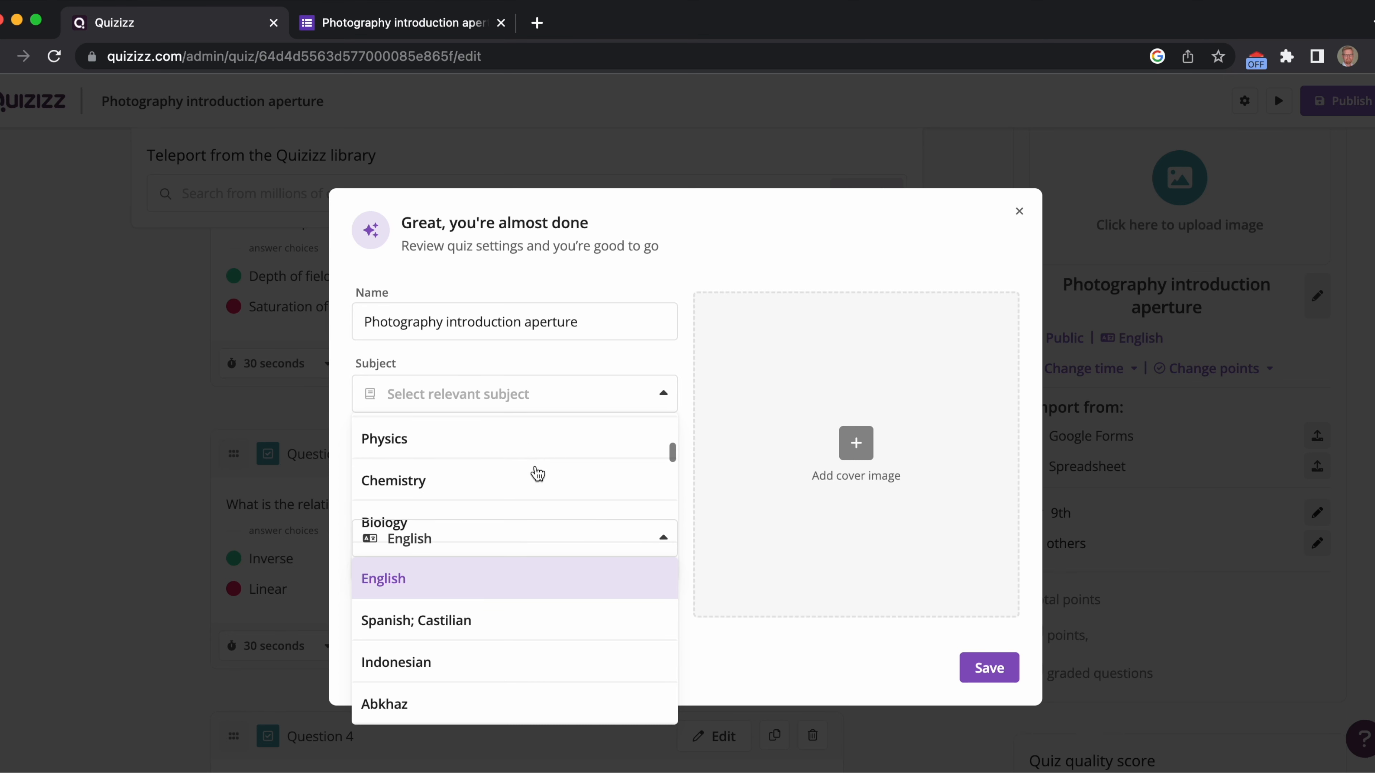
pyautogui.scroll(-5, 512, 500)
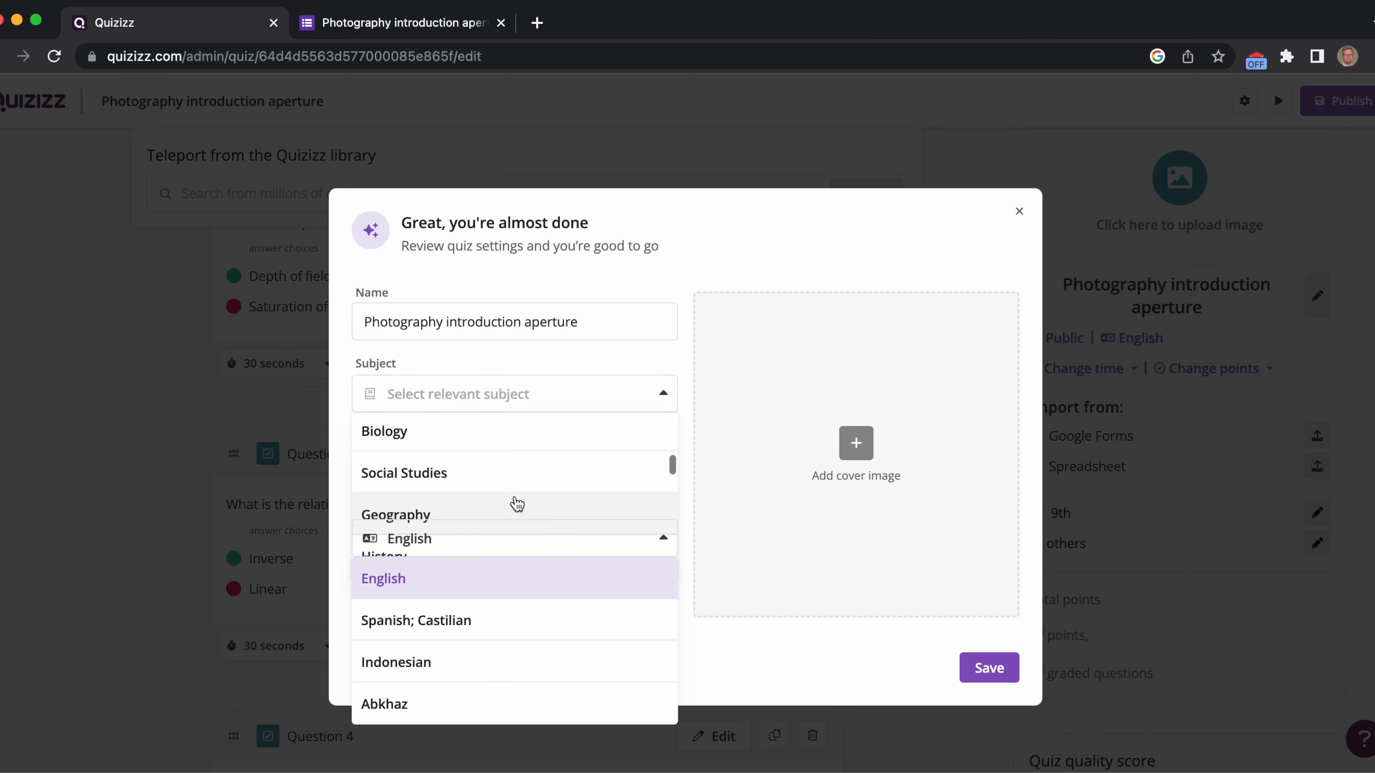
pyautogui.scroll(3, 515, 497)
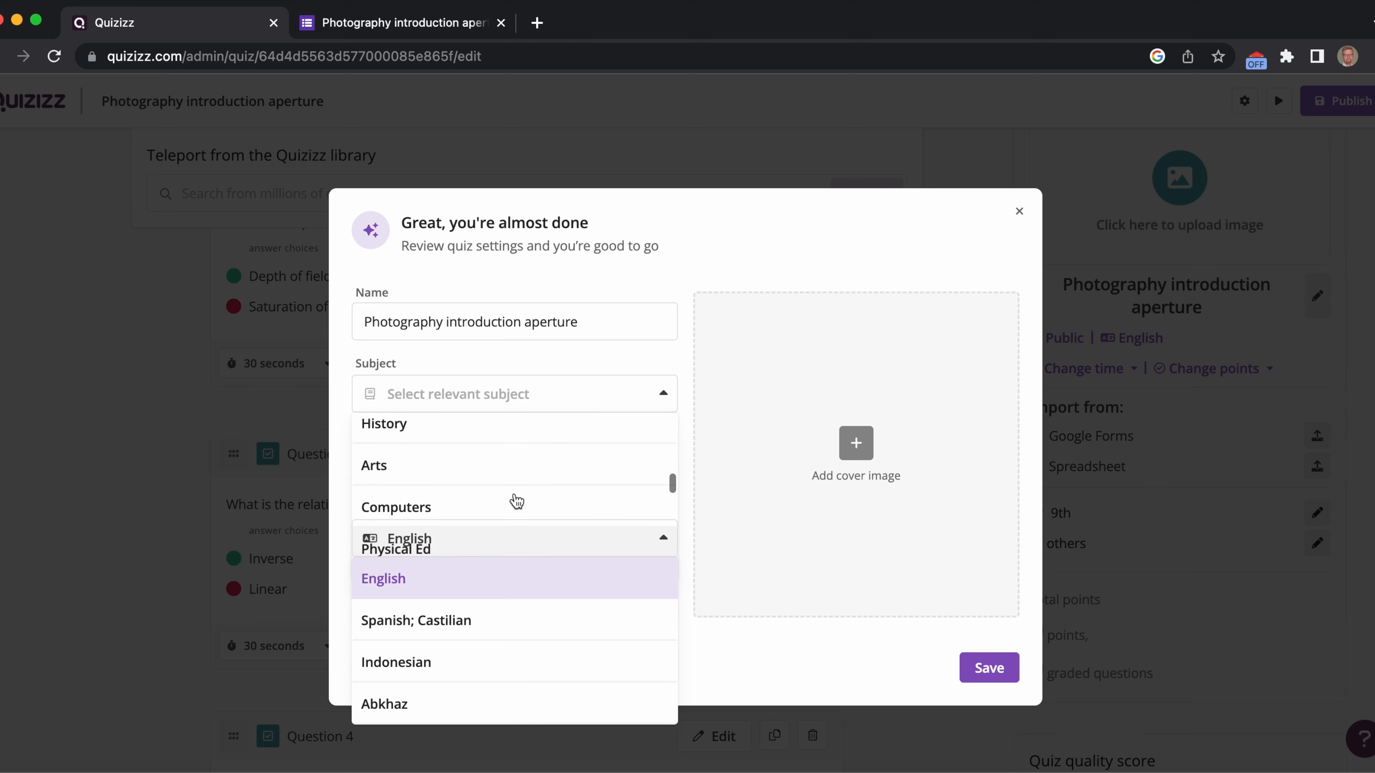
pyautogui.click(485, 469)
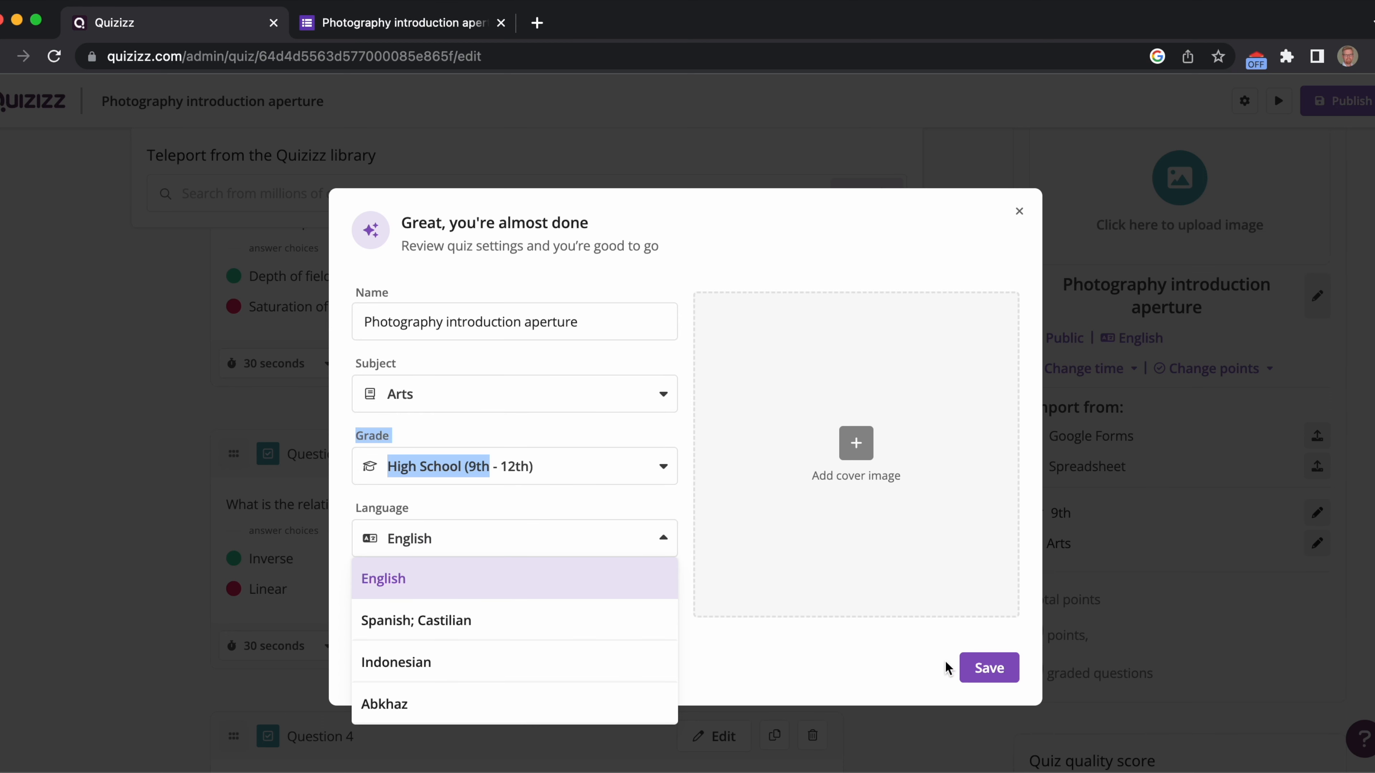
# - Search images for "photo aperture", use the picture of six lenses from f/1.4 to f/8.0 as the cover, and save the quiz settings
pyautogui.click(856, 443)
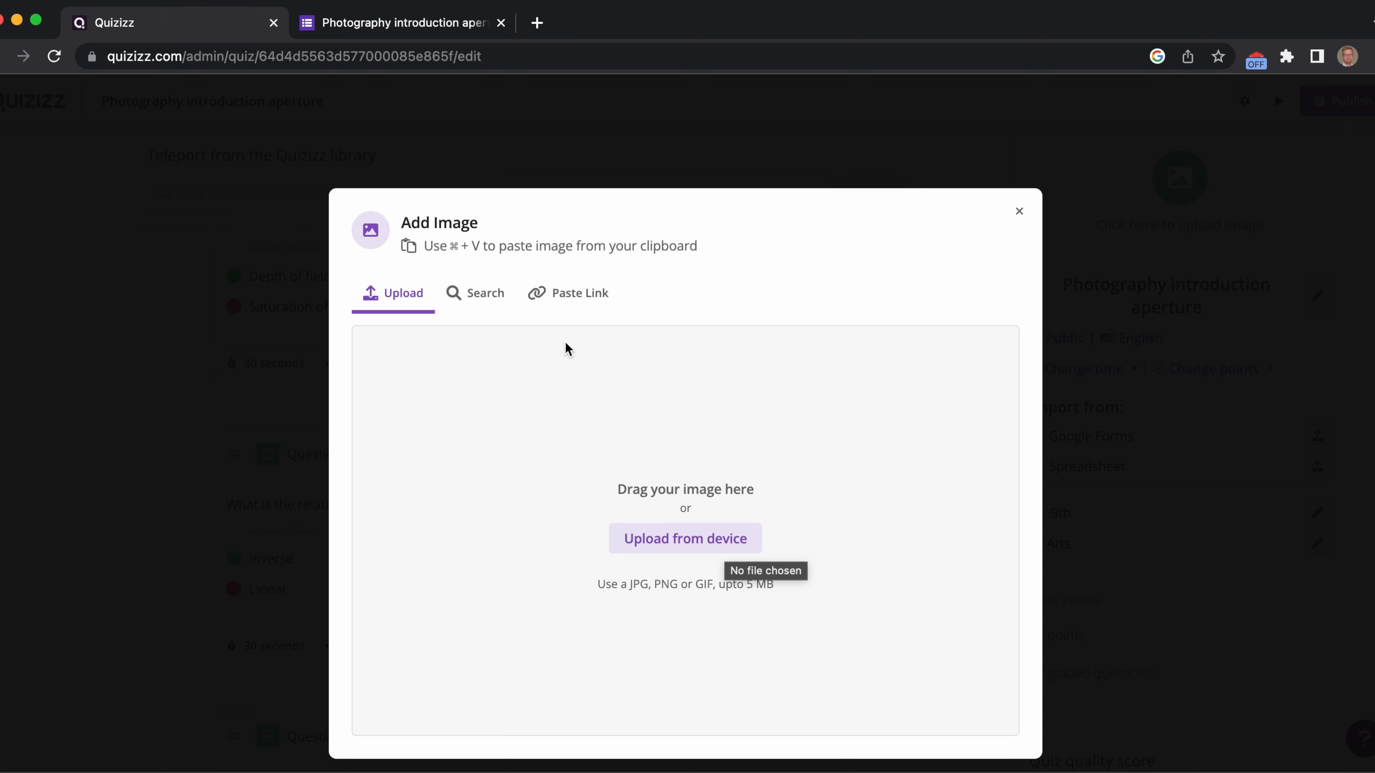
pyautogui.click(472, 299)
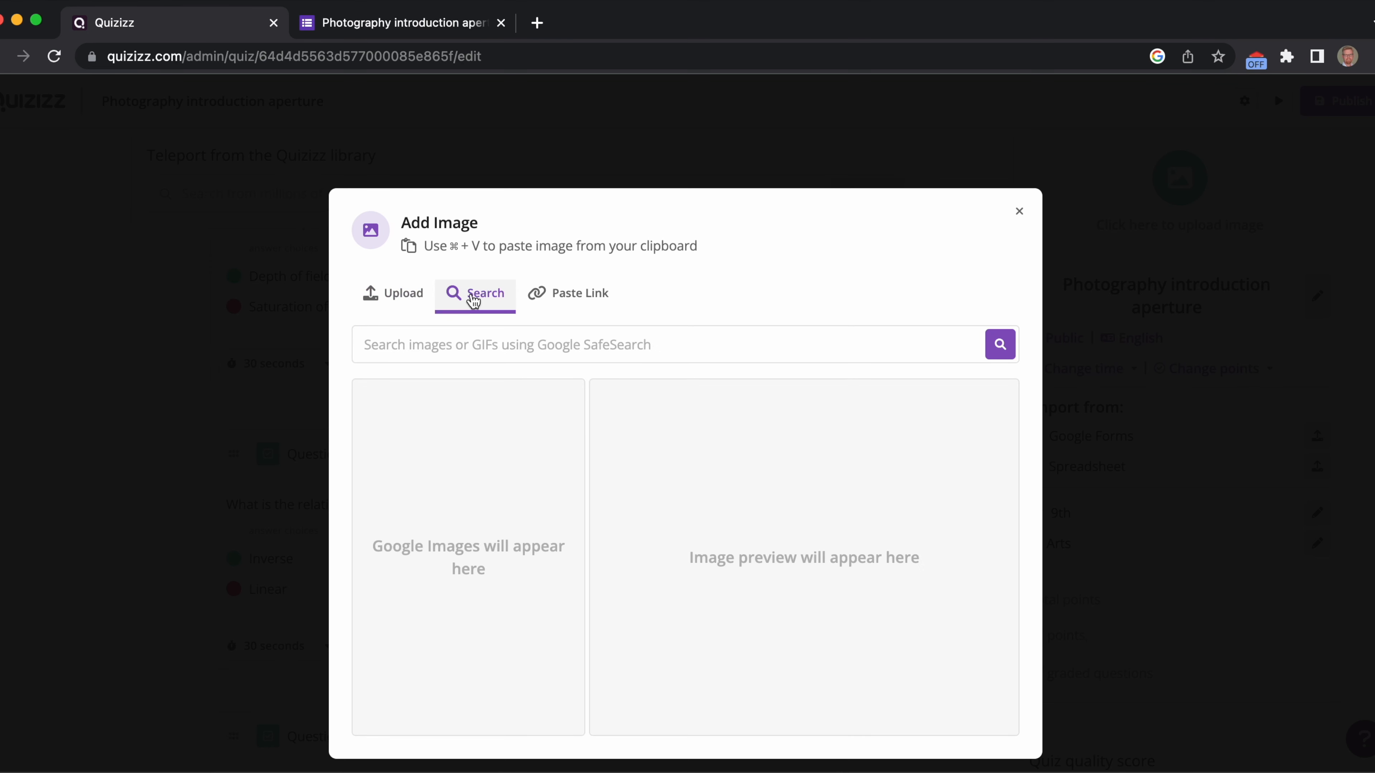
pyautogui.click(445, 342)
pyautogui.write('p')
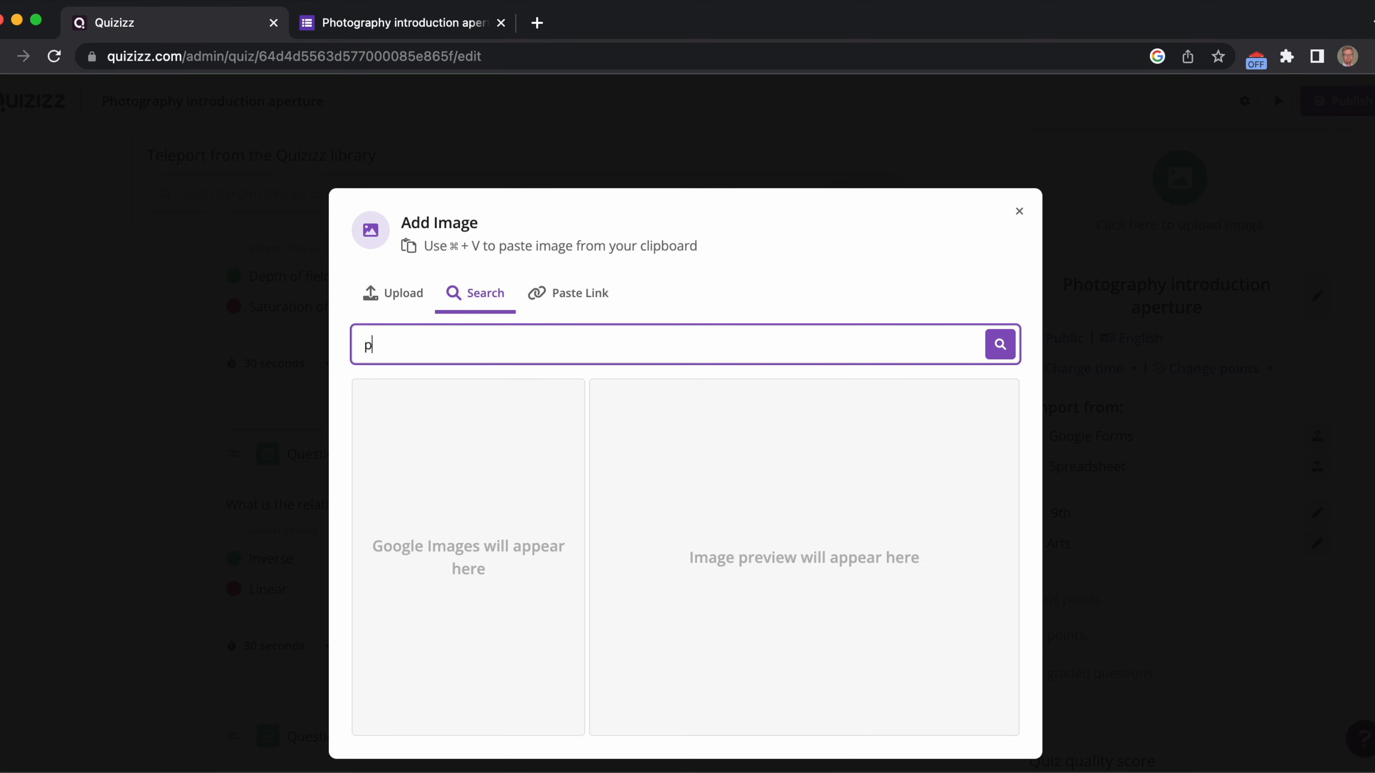
pyautogui.write('hoto aperture')
pyautogui.press('Return')
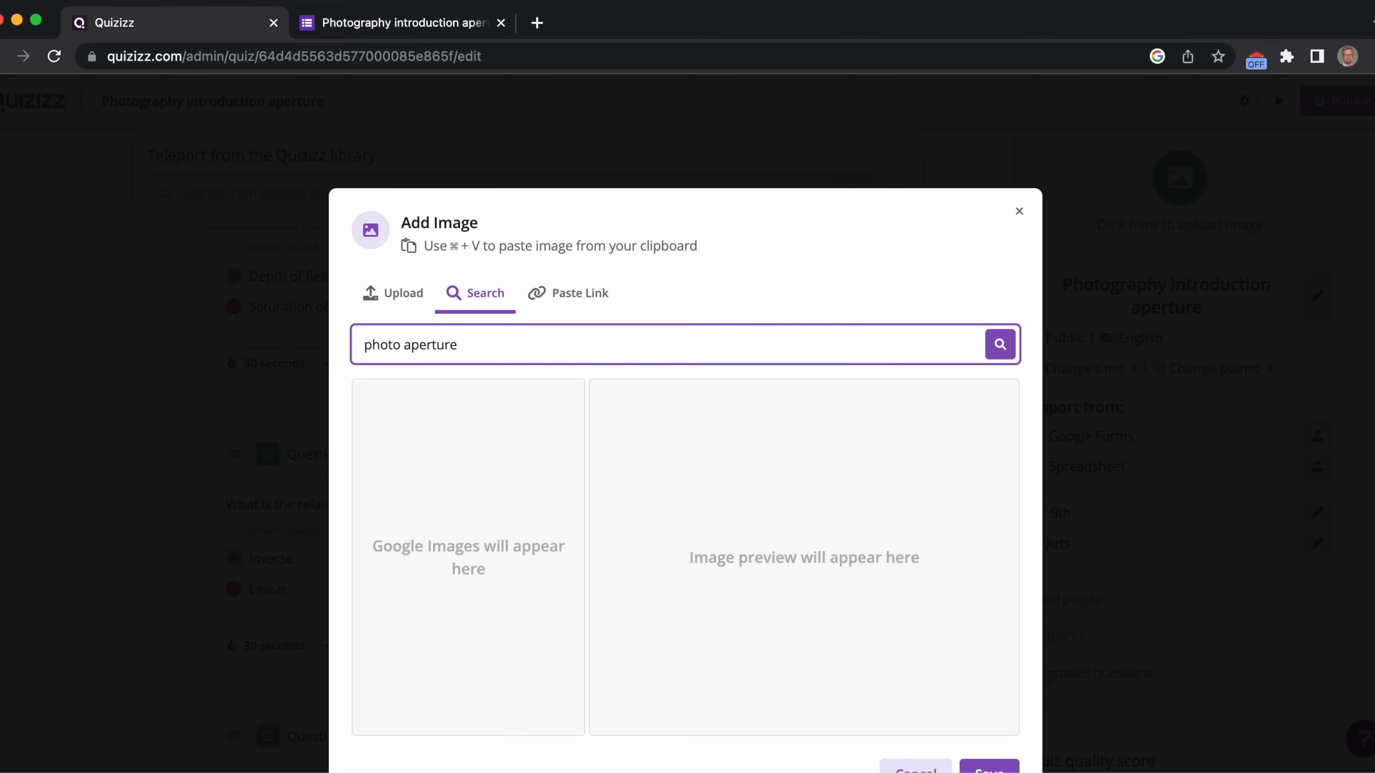
pyautogui.click(376, 526)
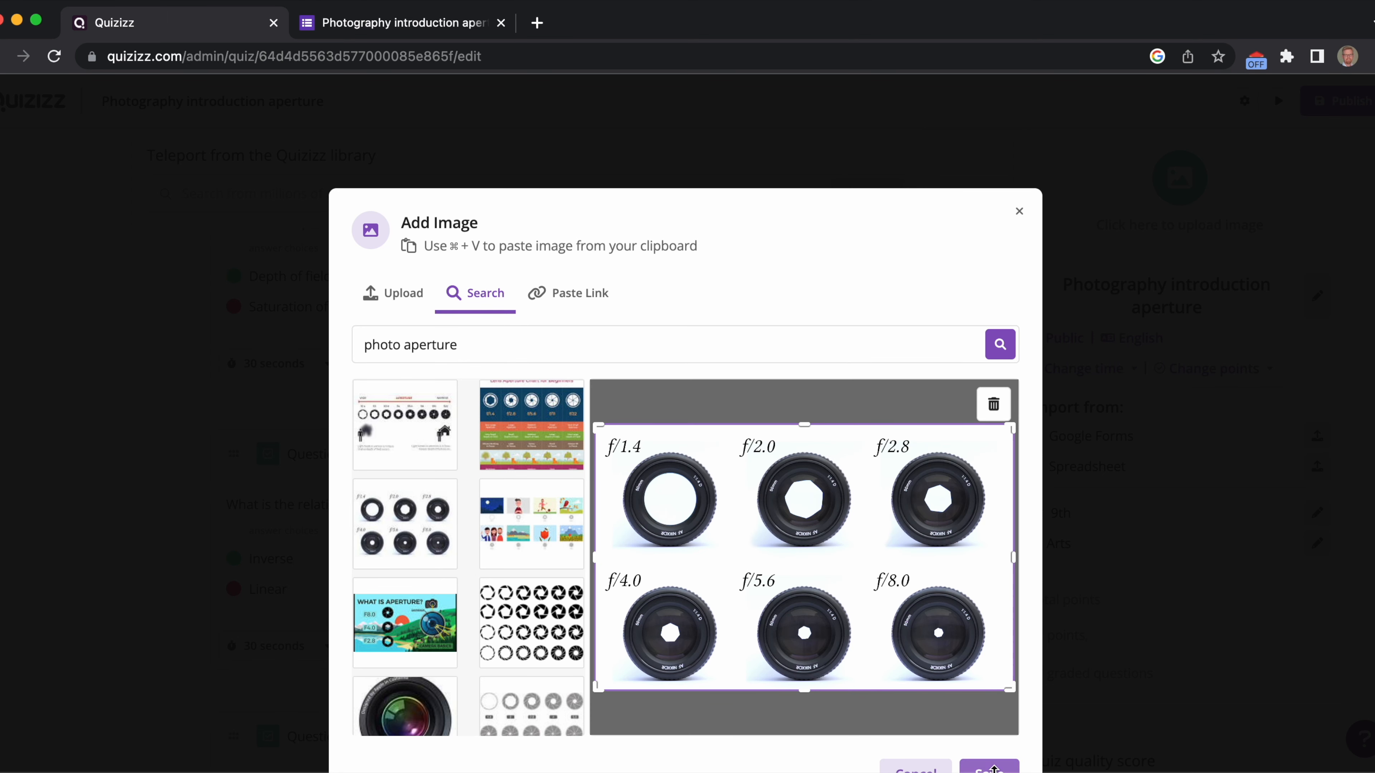
pyautogui.click(990, 768)
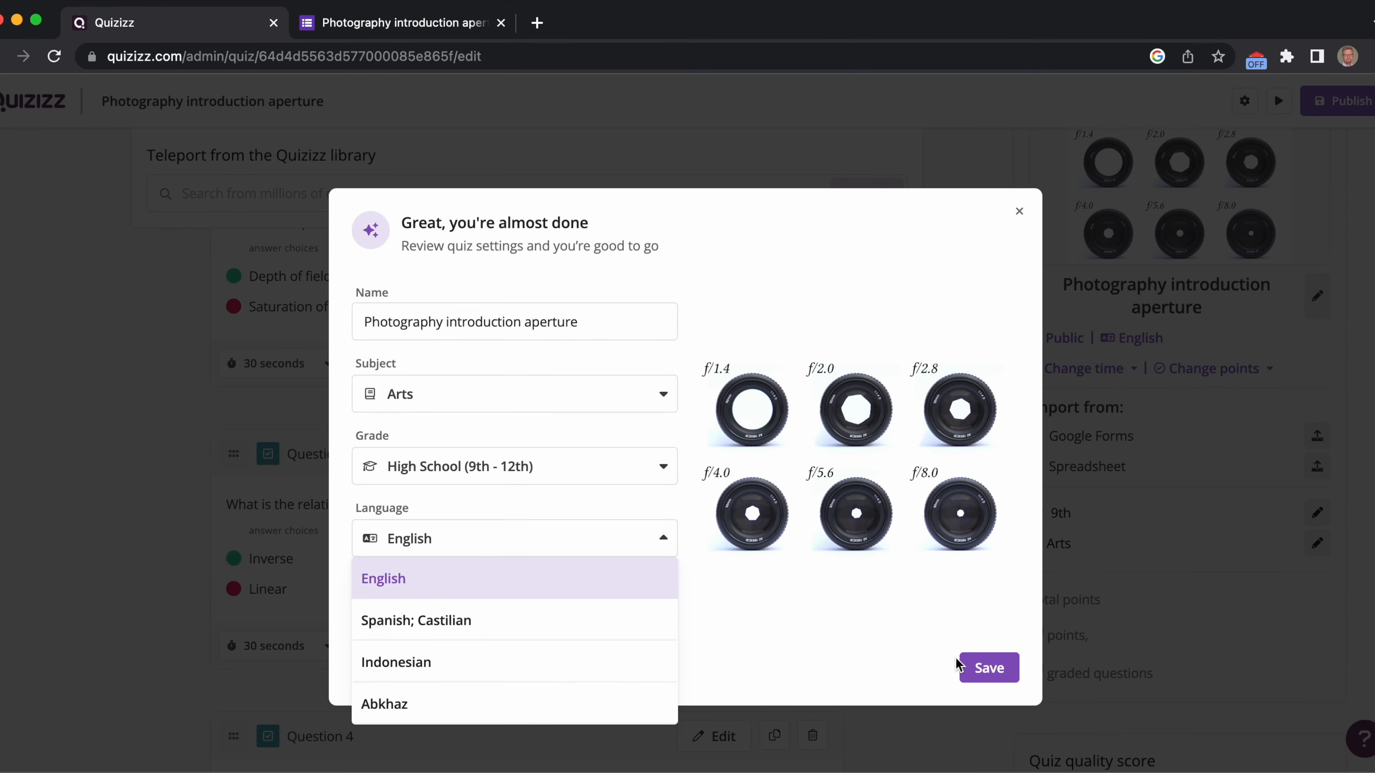
pyautogui.click(982, 669)
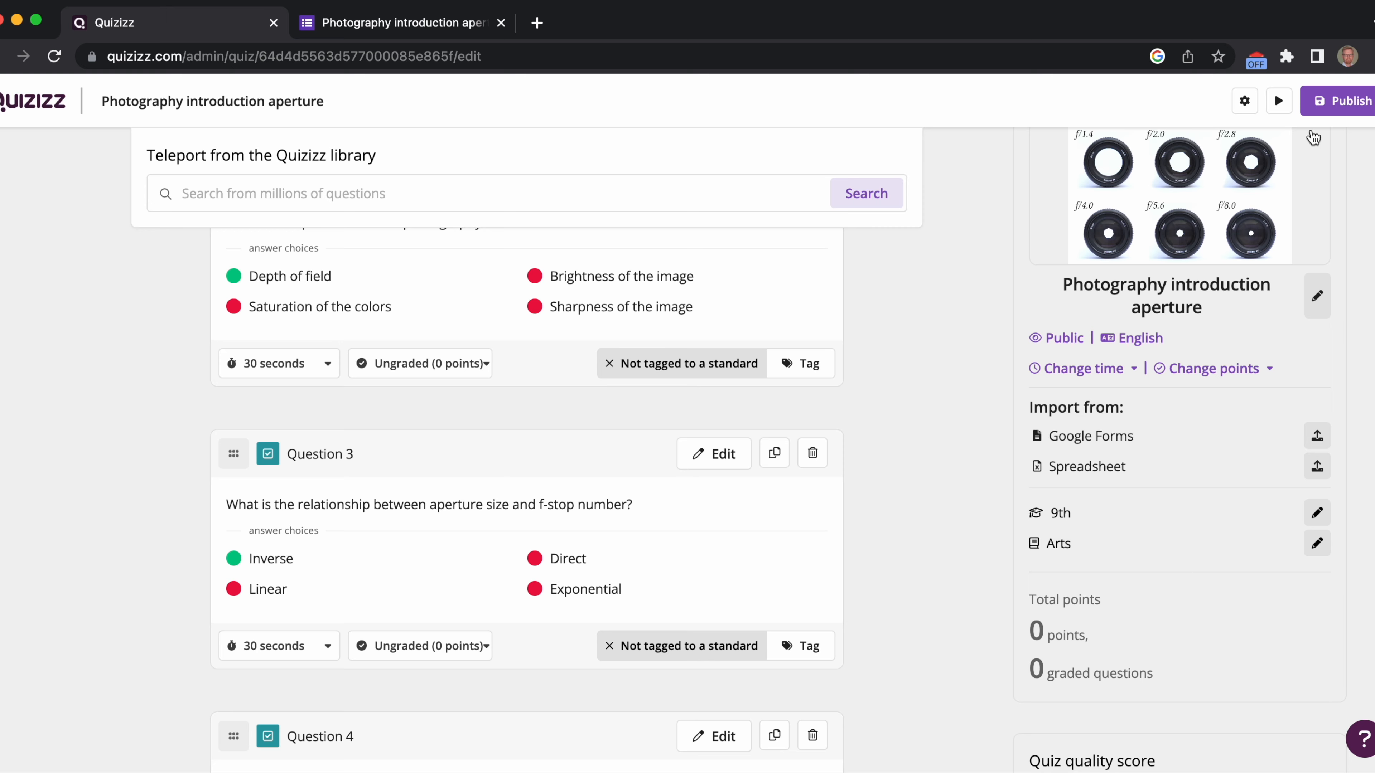
# - Publish the Photography introduction aperture quiz and look over its published page
pyautogui.click(1347, 97)
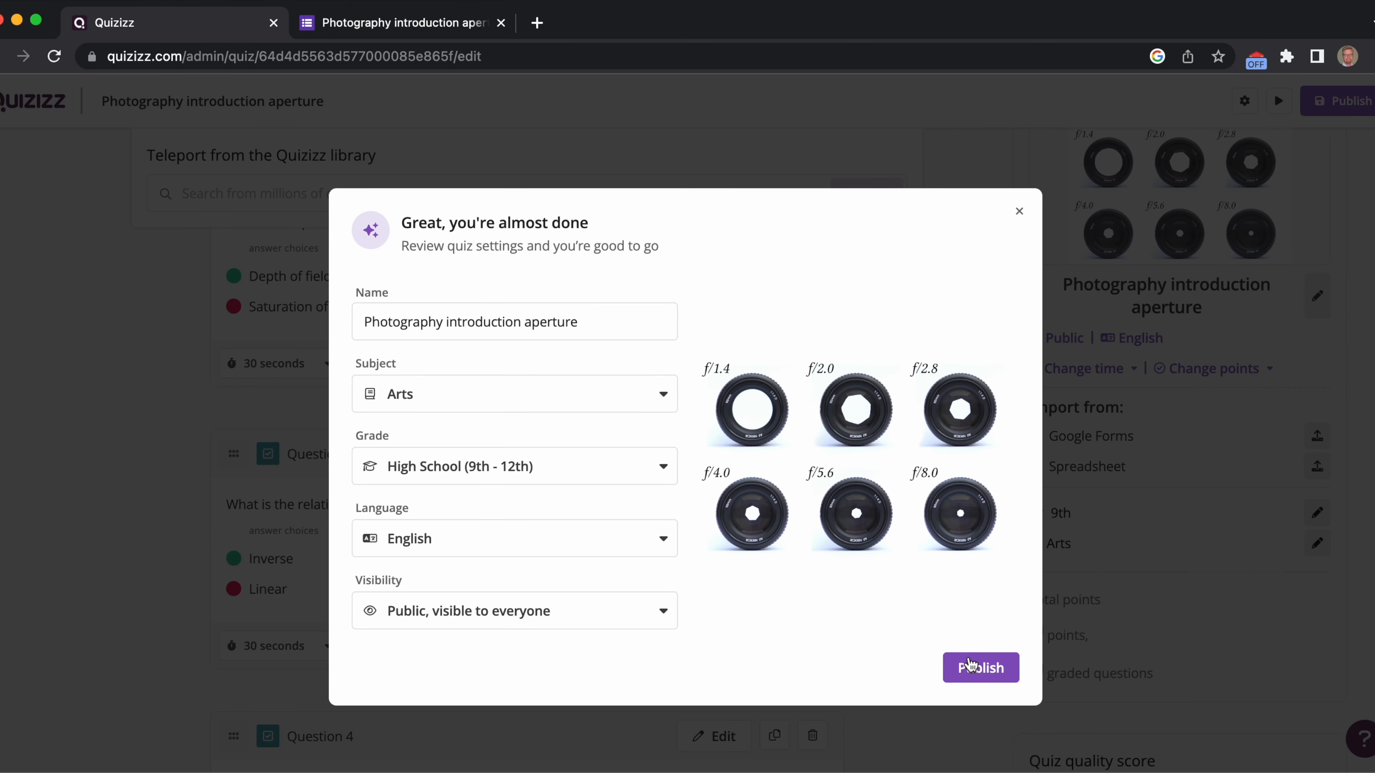
pyautogui.click(980, 669)
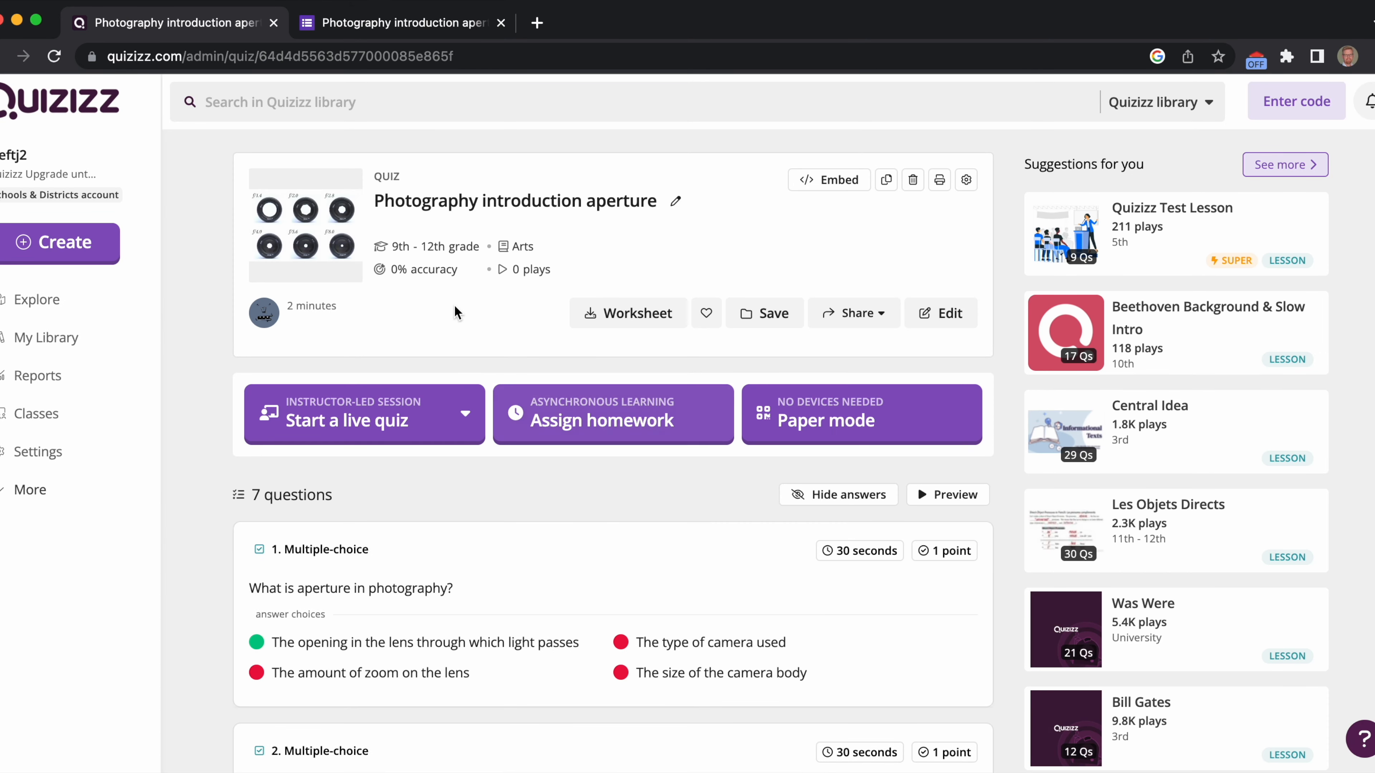
pyautogui.scroll(-3, 552, 491)
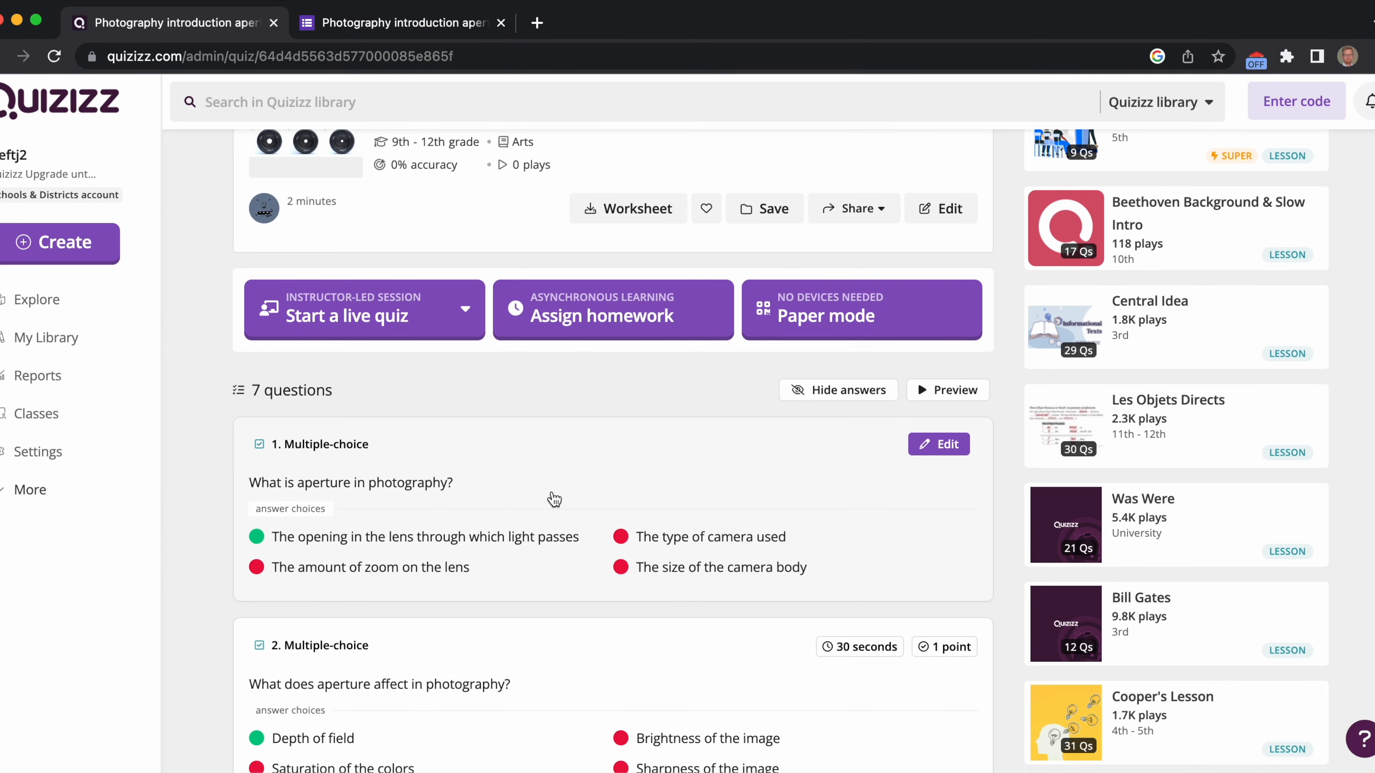
pyautogui.scroll(2, 549, 481)
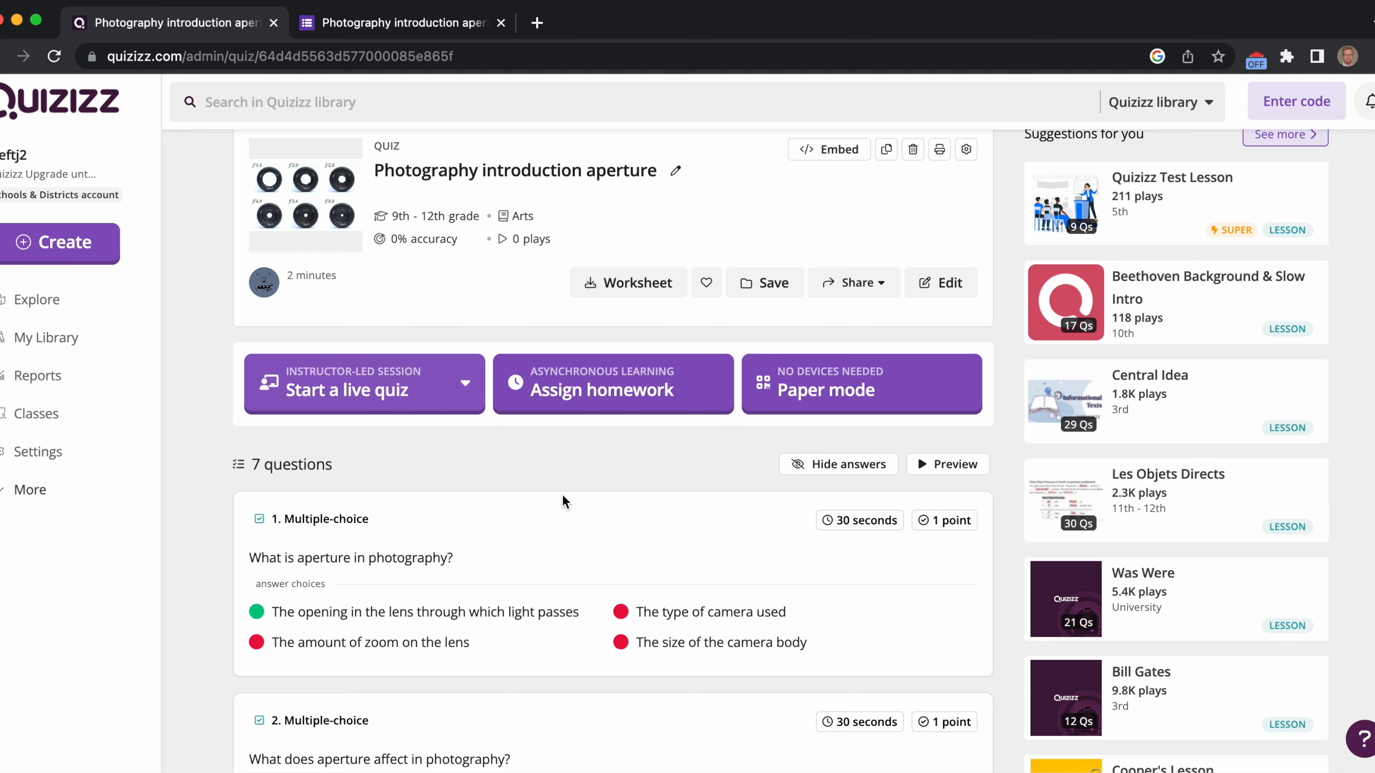
# - Look at the session modes offered for running the published quiz live
pyautogui.scroll(-1, 613, 500)
pyautogui.scroll(-1, 613, 501)
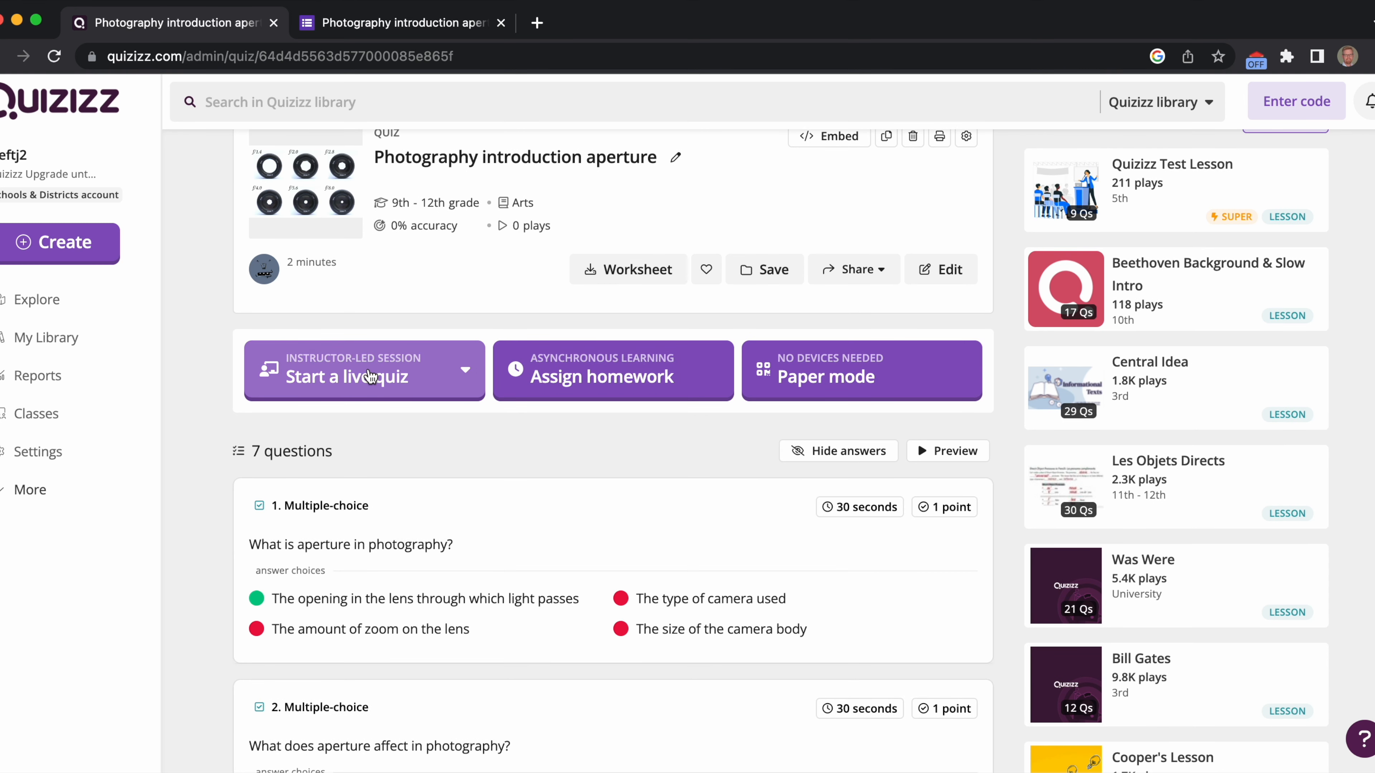
pyautogui.click(405, 377)
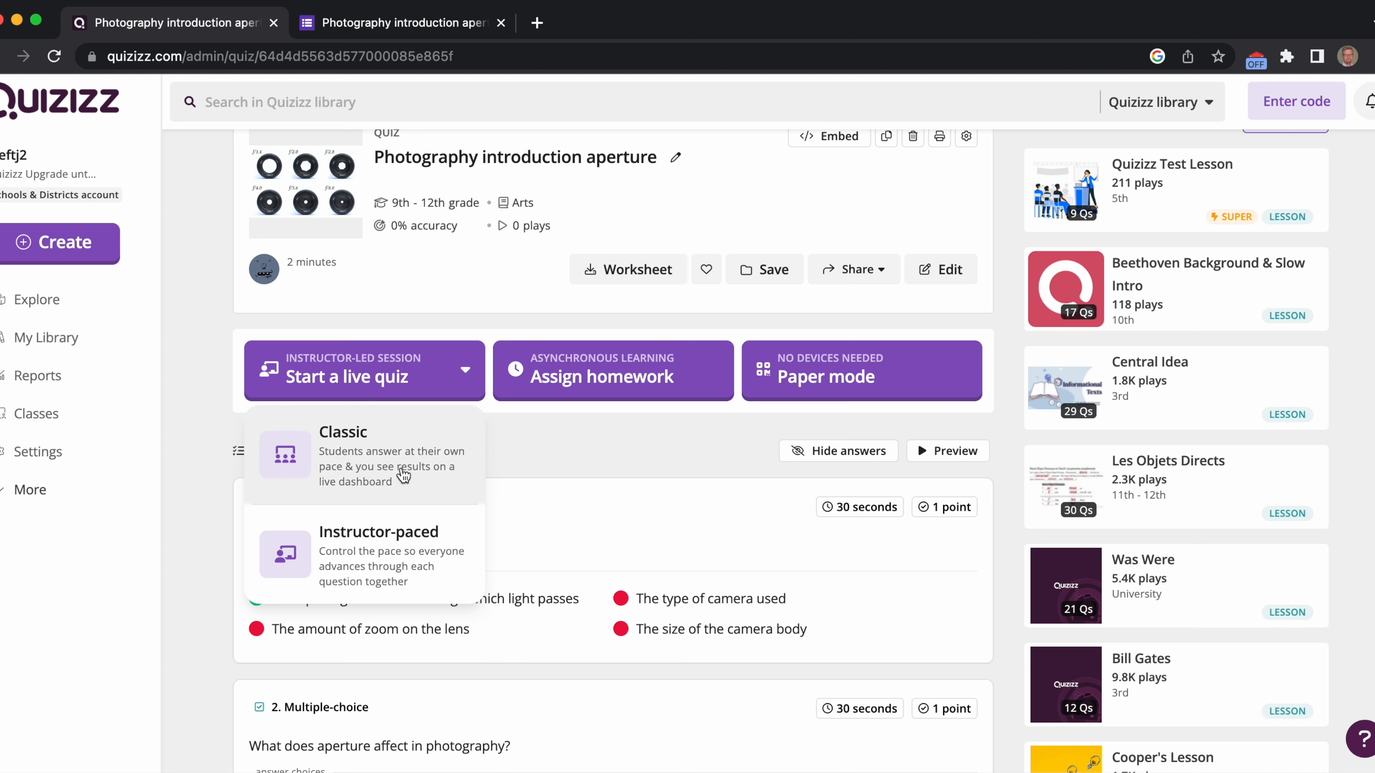
# - Start a preview of the quiz with the timer, power-ups and memes turned off, and mute the game music
pyautogui.click(956, 450)
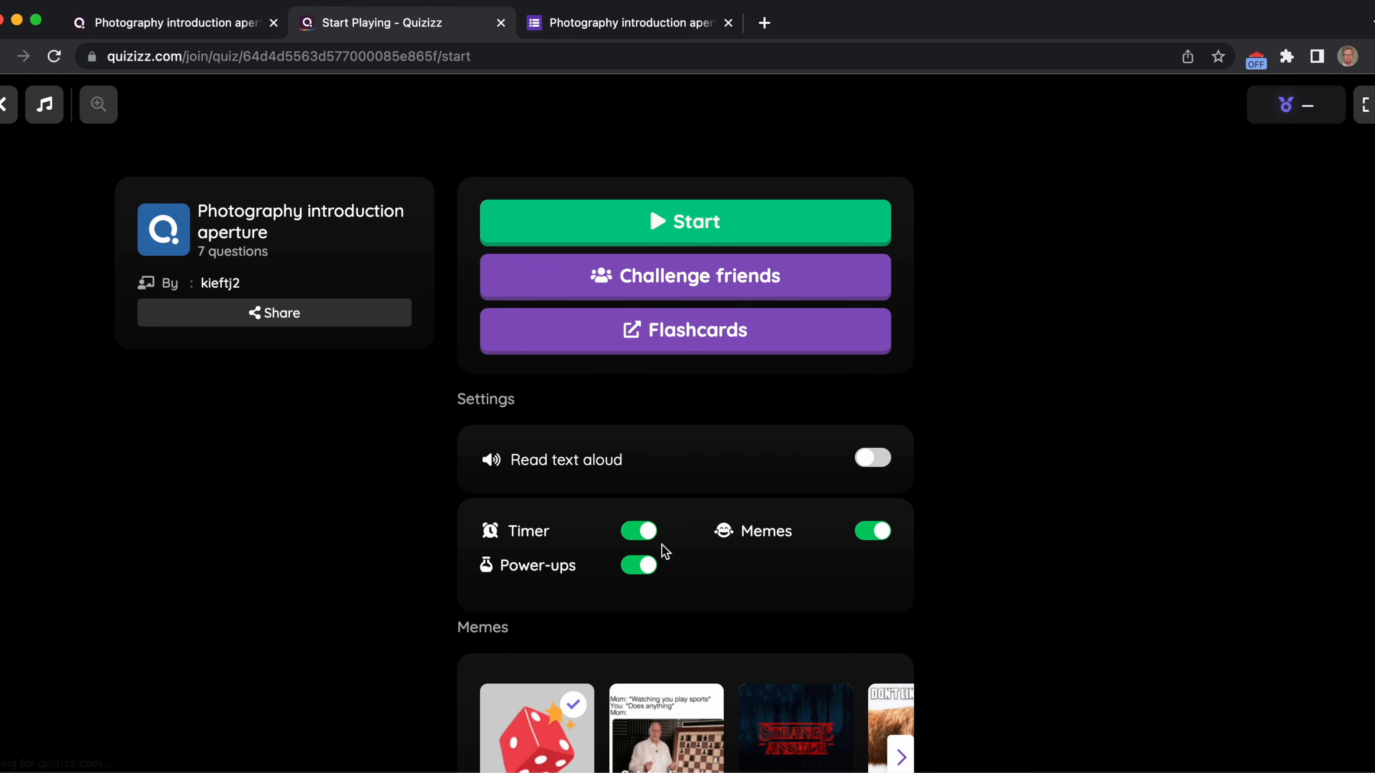
pyautogui.click(651, 536)
pyautogui.click(647, 569)
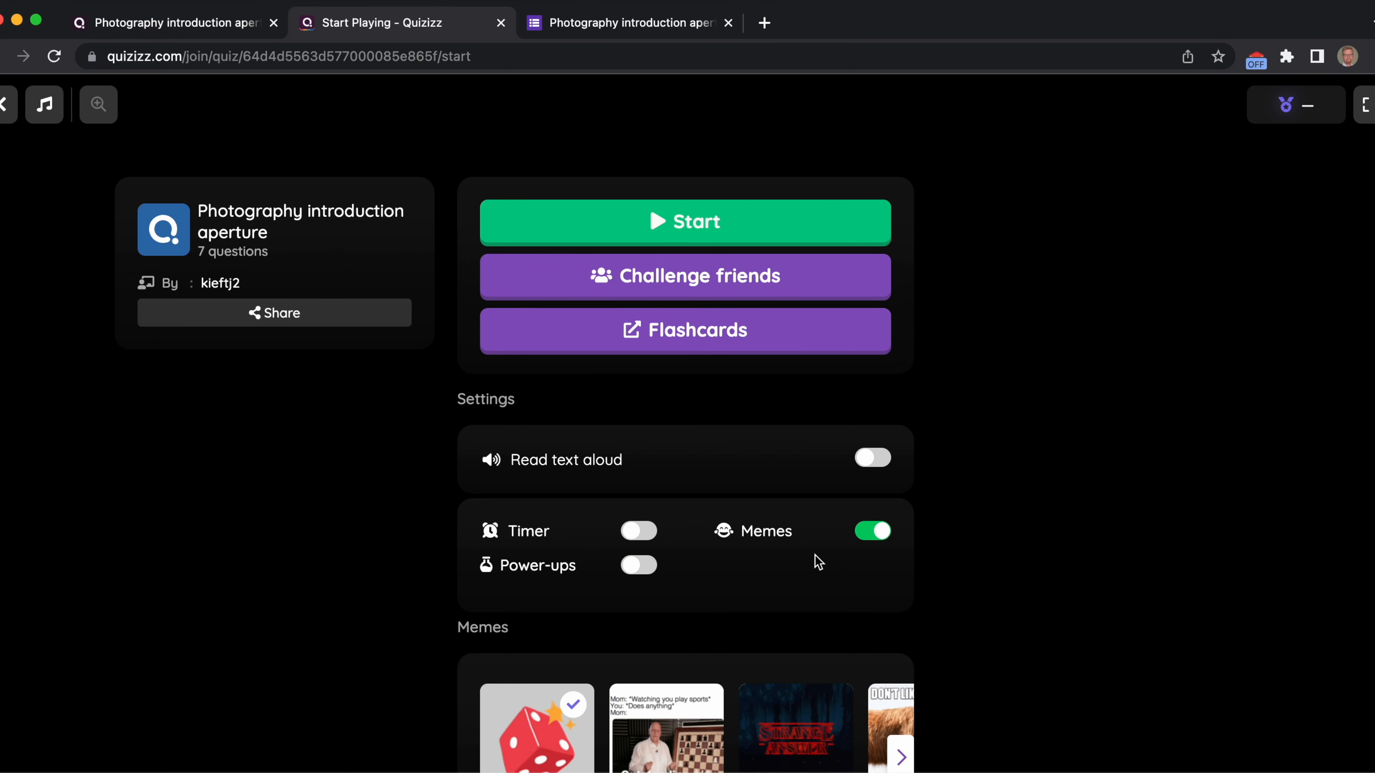
pyautogui.click(873, 531)
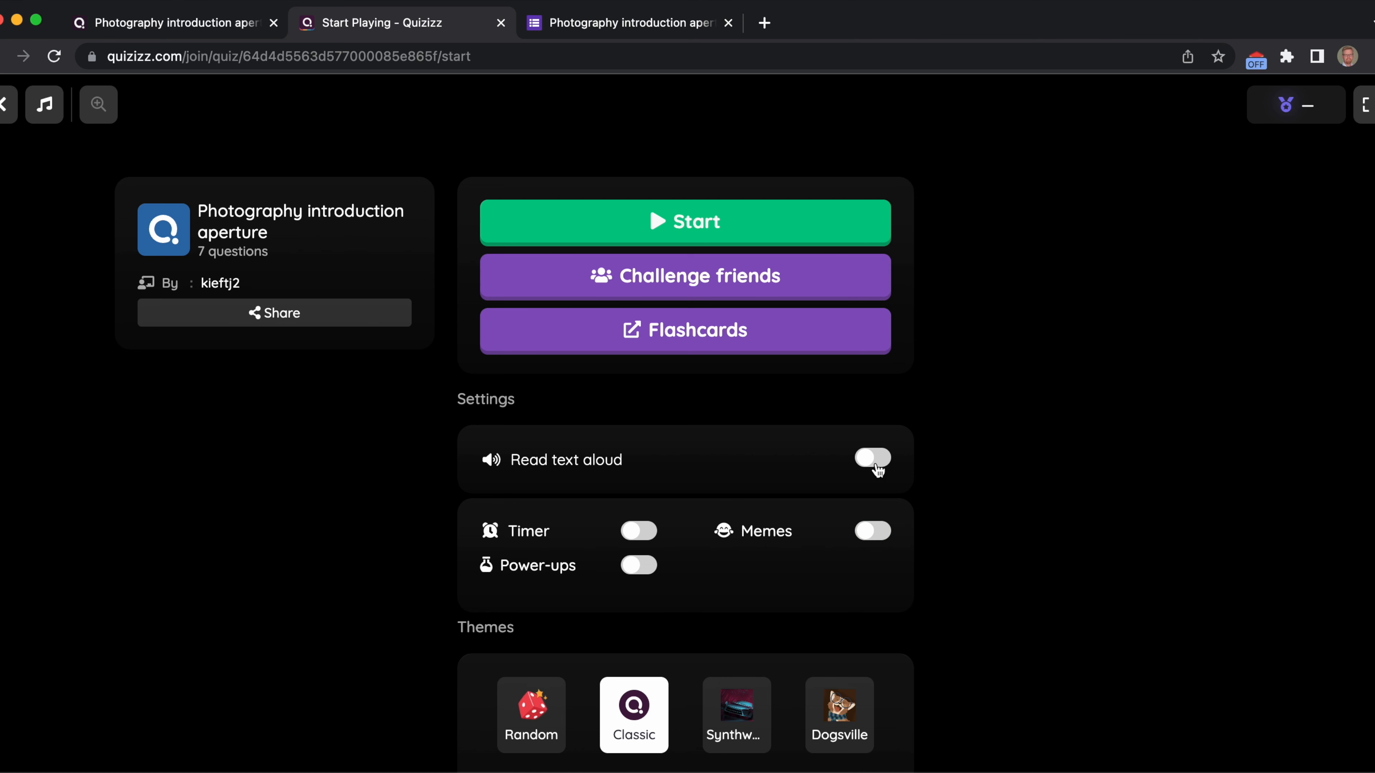
pyautogui.click(717, 236)
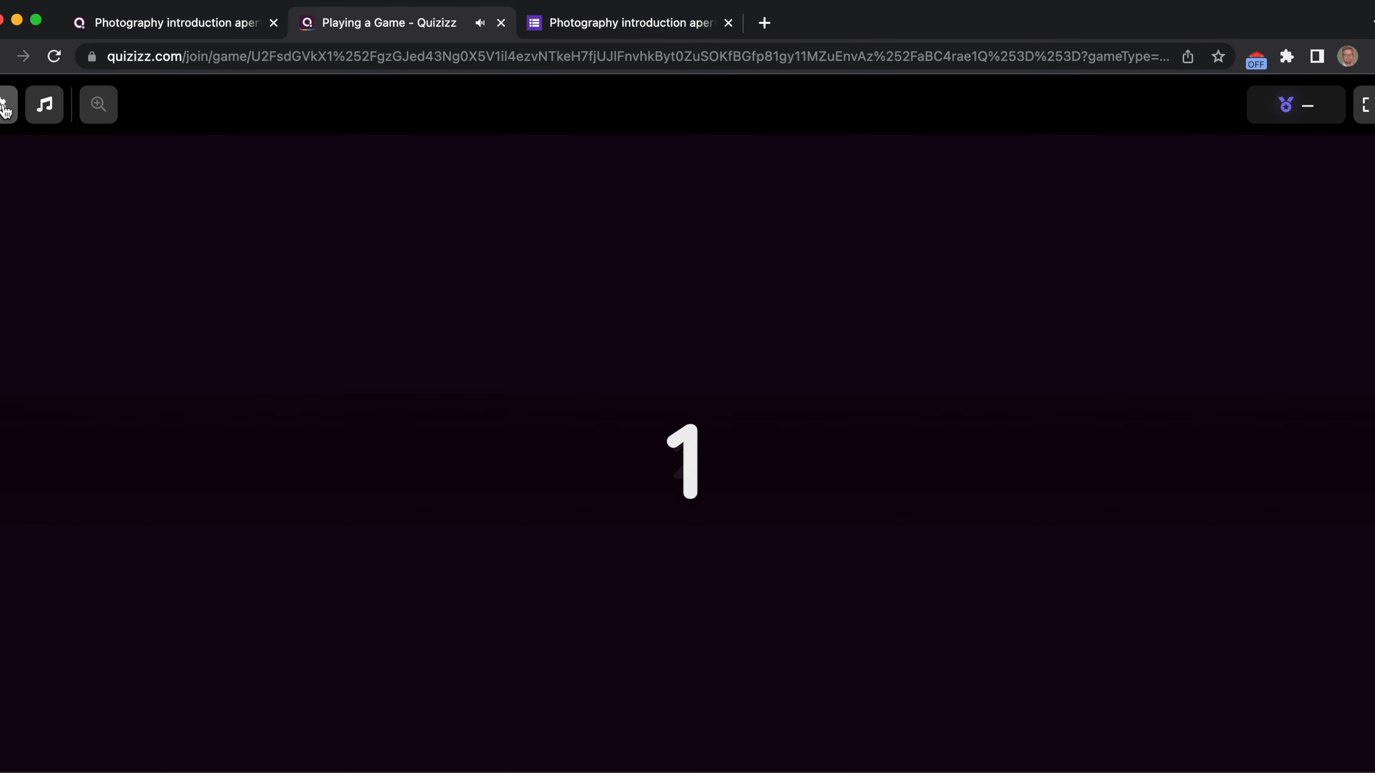
pyautogui.click(44, 105)
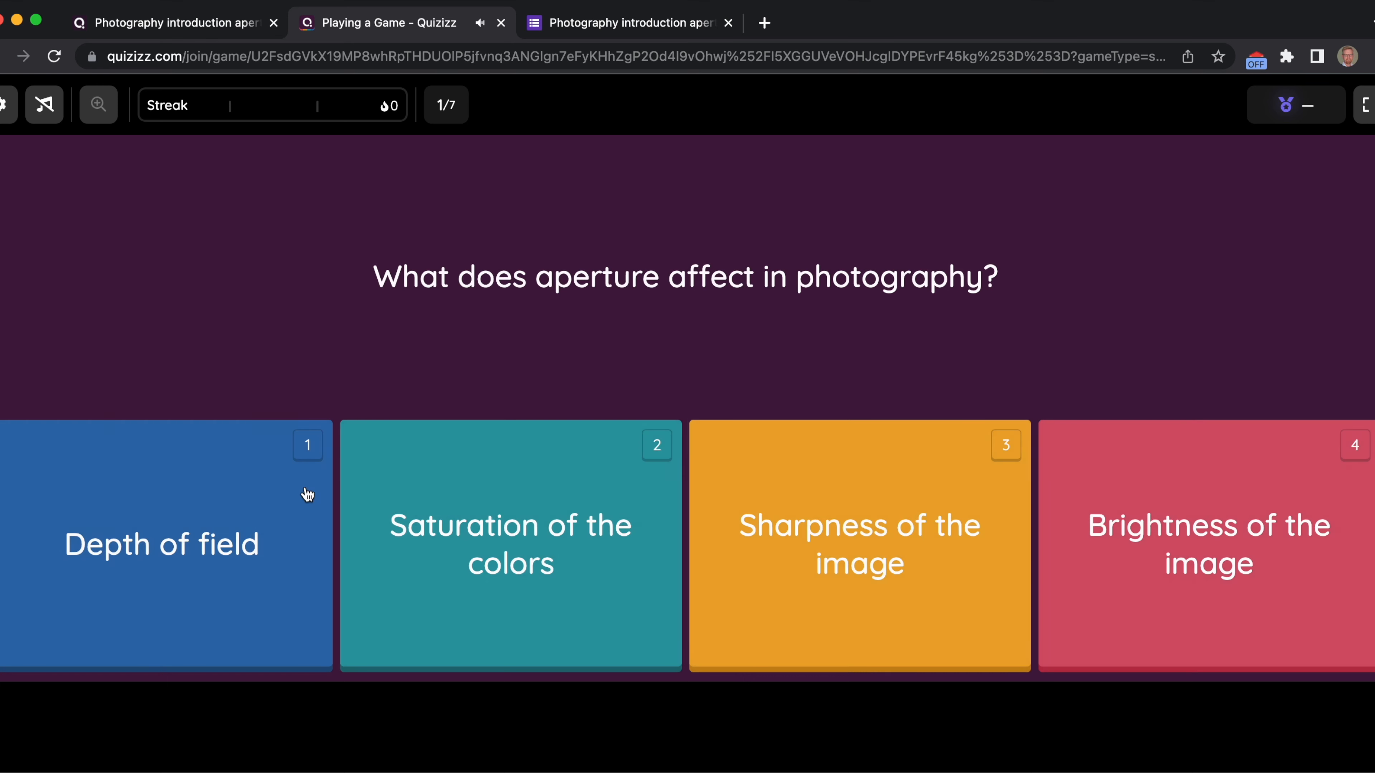
# - Answer the first four questions with Depth of field, The opening in the lens through which light passes, ISO, and Greater depth of field
pyautogui.click(194, 567)
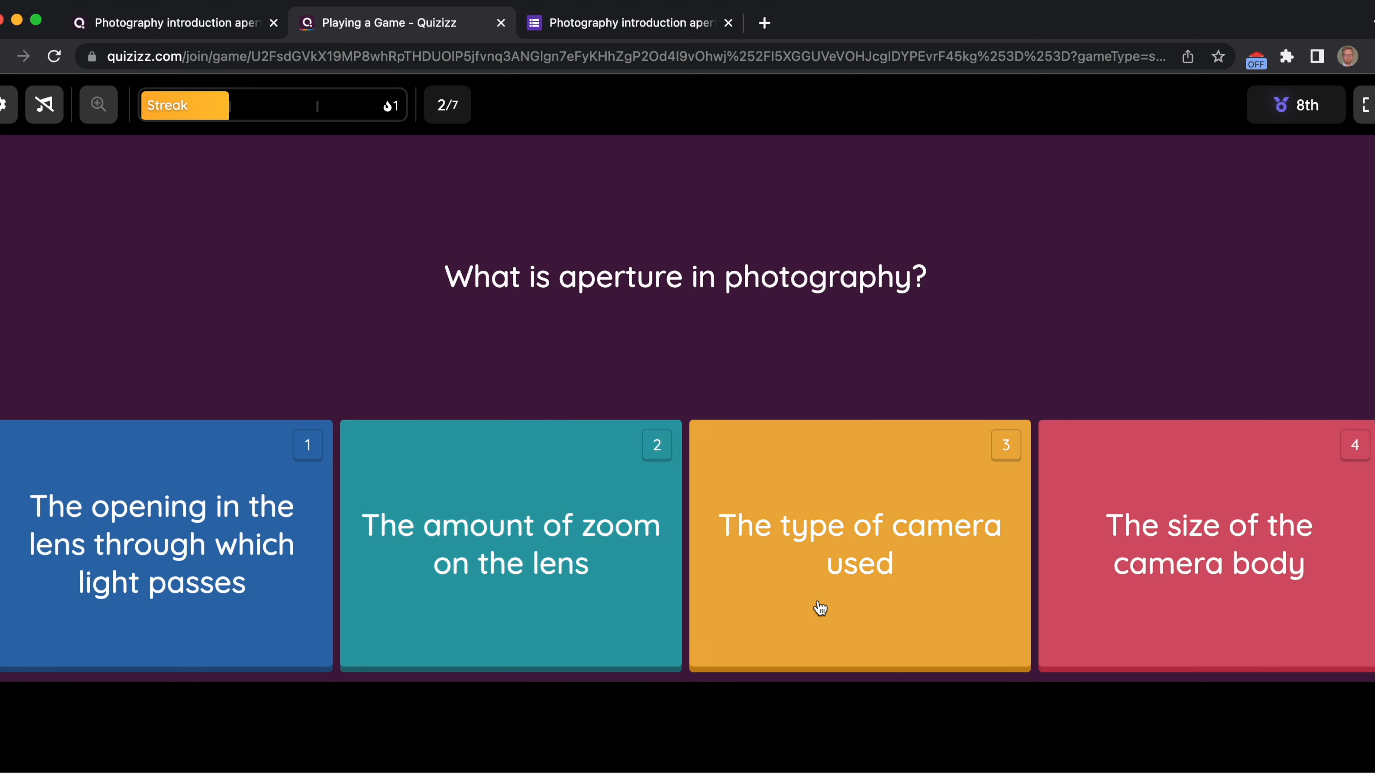
pyautogui.click(233, 575)
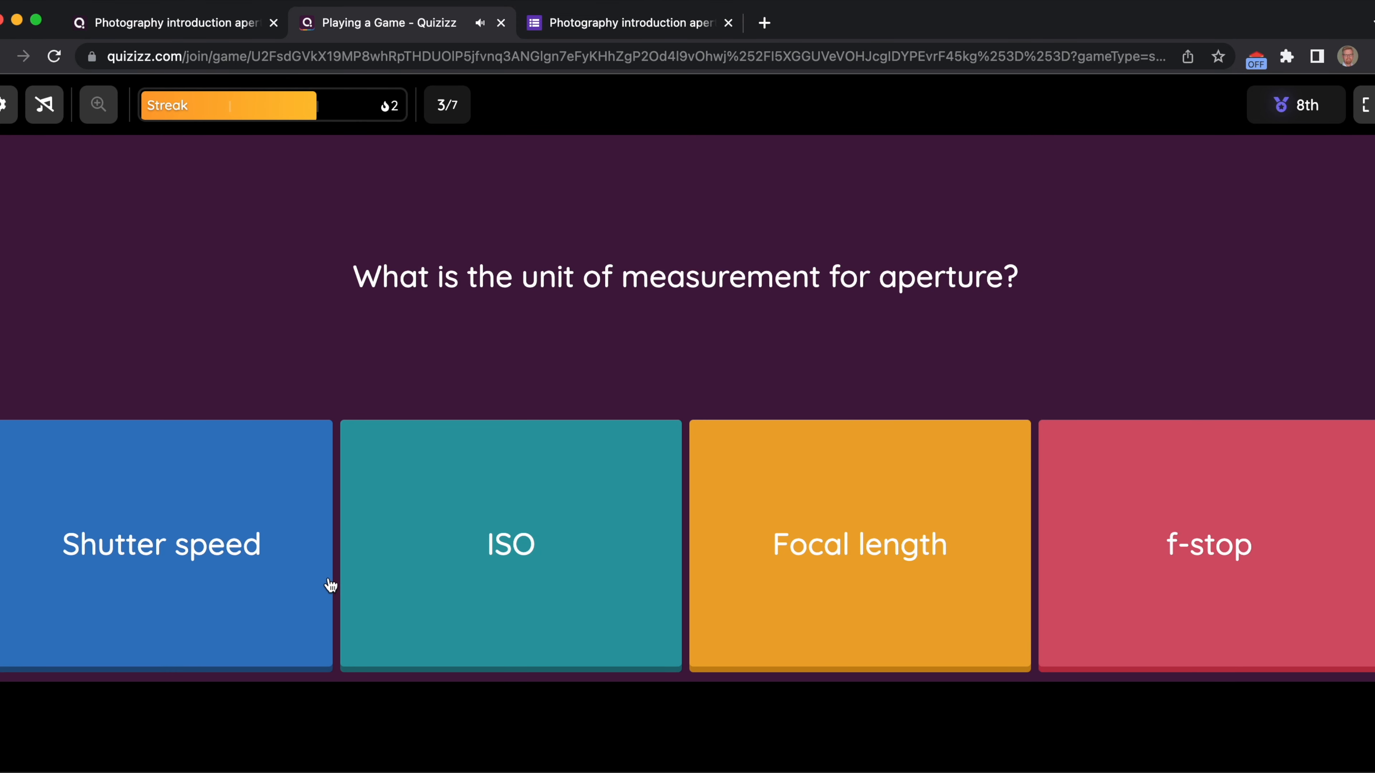
pyautogui.click(458, 594)
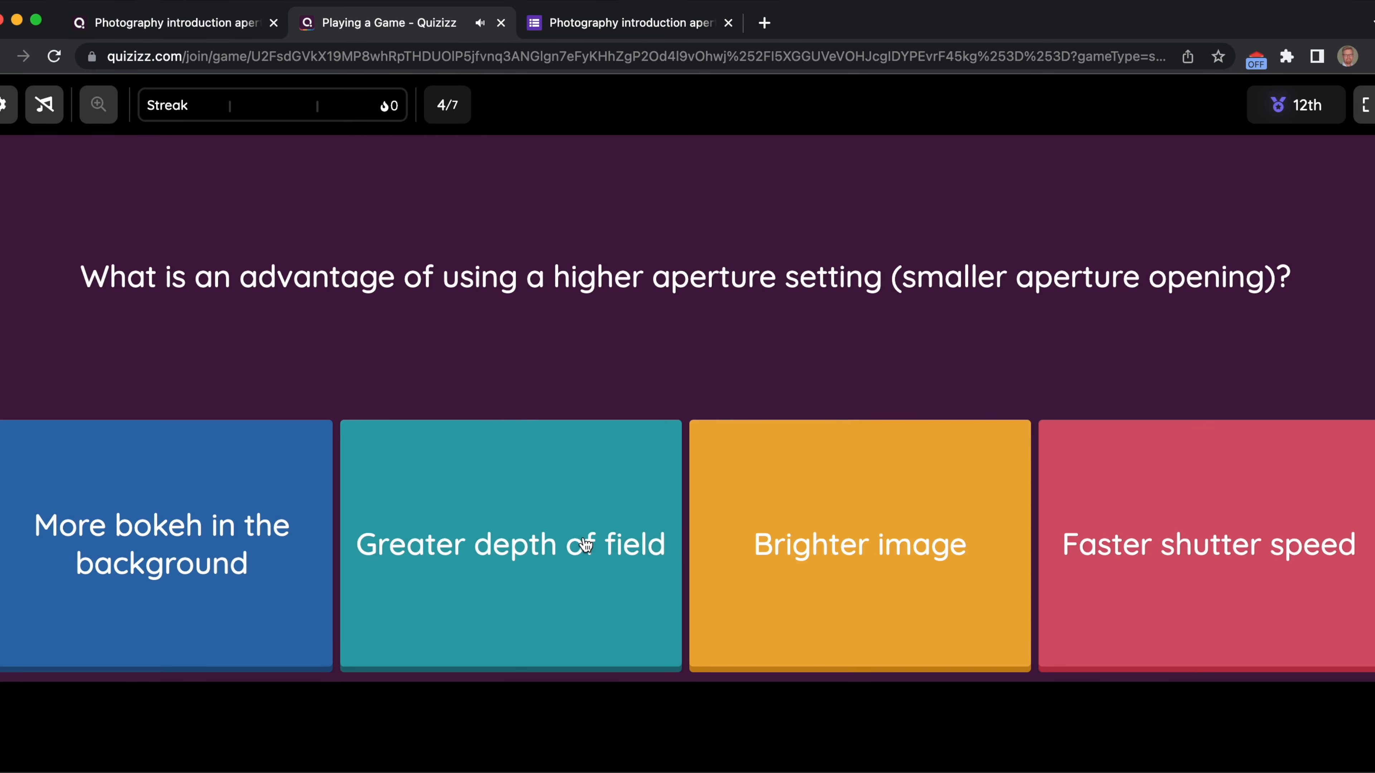
pyautogui.click(518, 575)
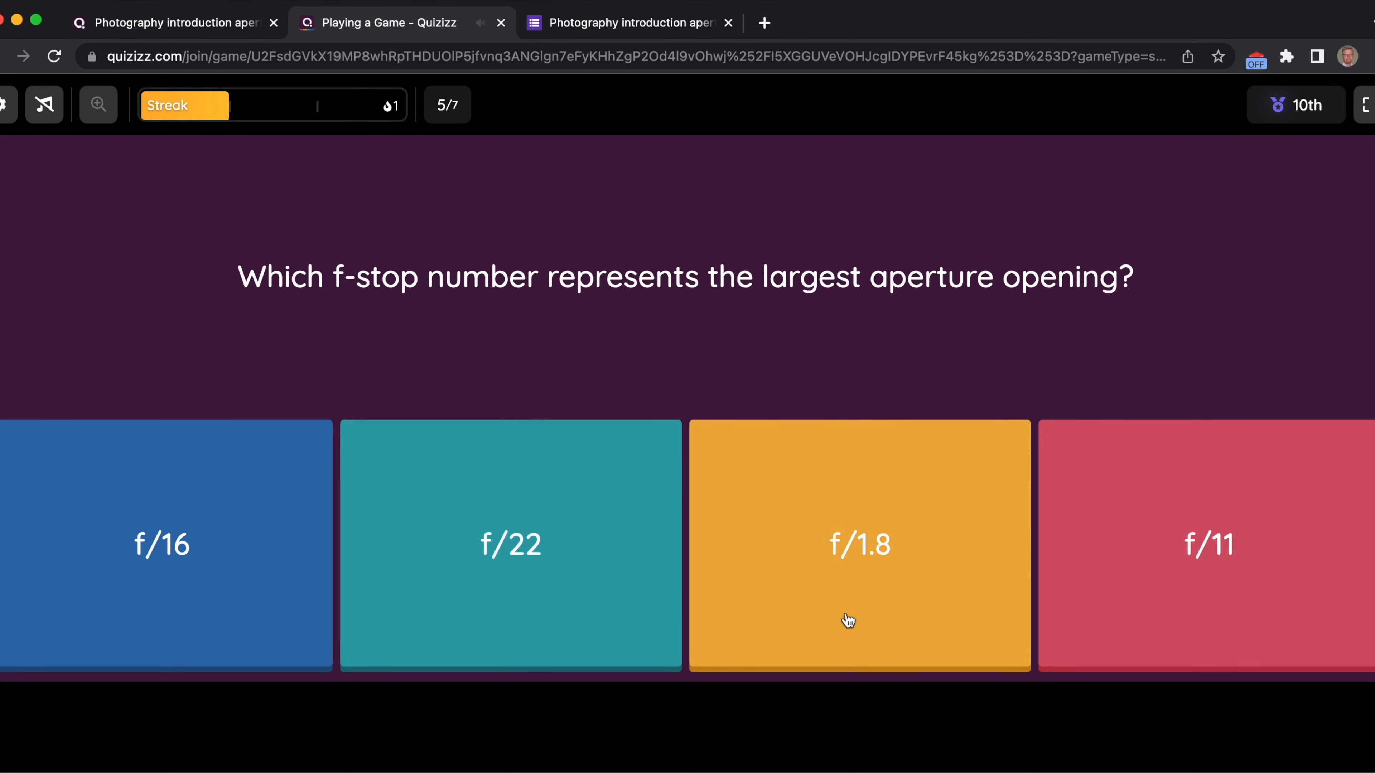
# - Answer the remaining questions with f/1.8, Shallower depth of field and Inverse, and retry the aperture unit question with f-stop
pyautogui.click(822, 593)
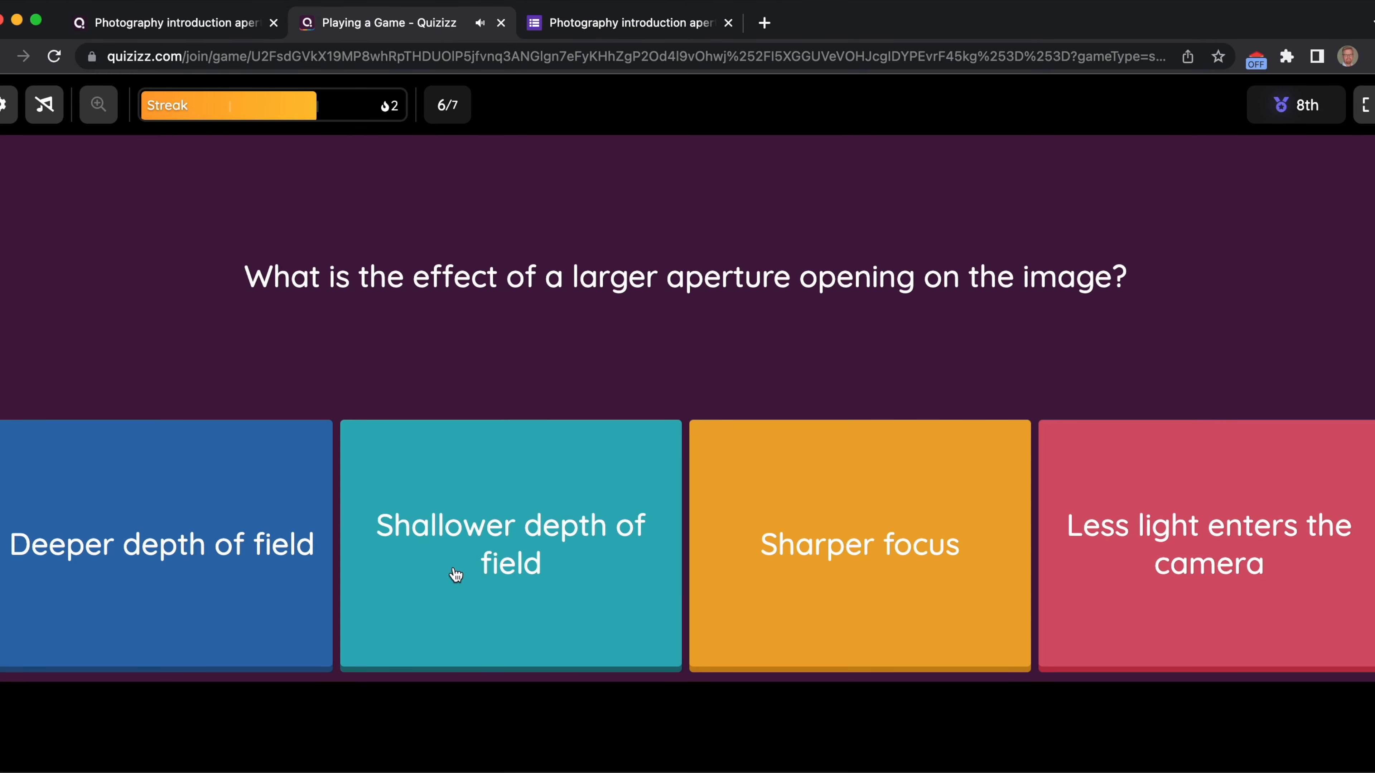
pyautogui.click(489, 559)
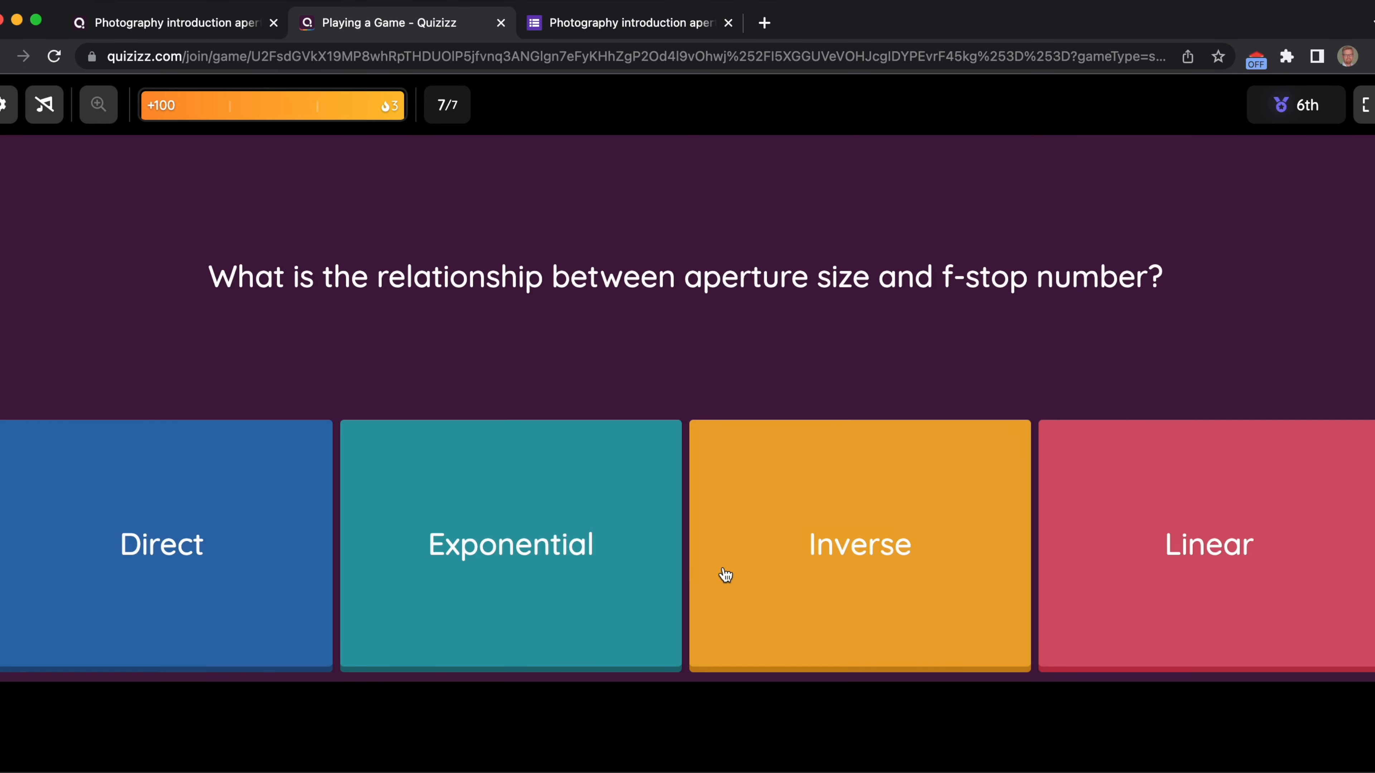
pyautogui.click(860, 568)
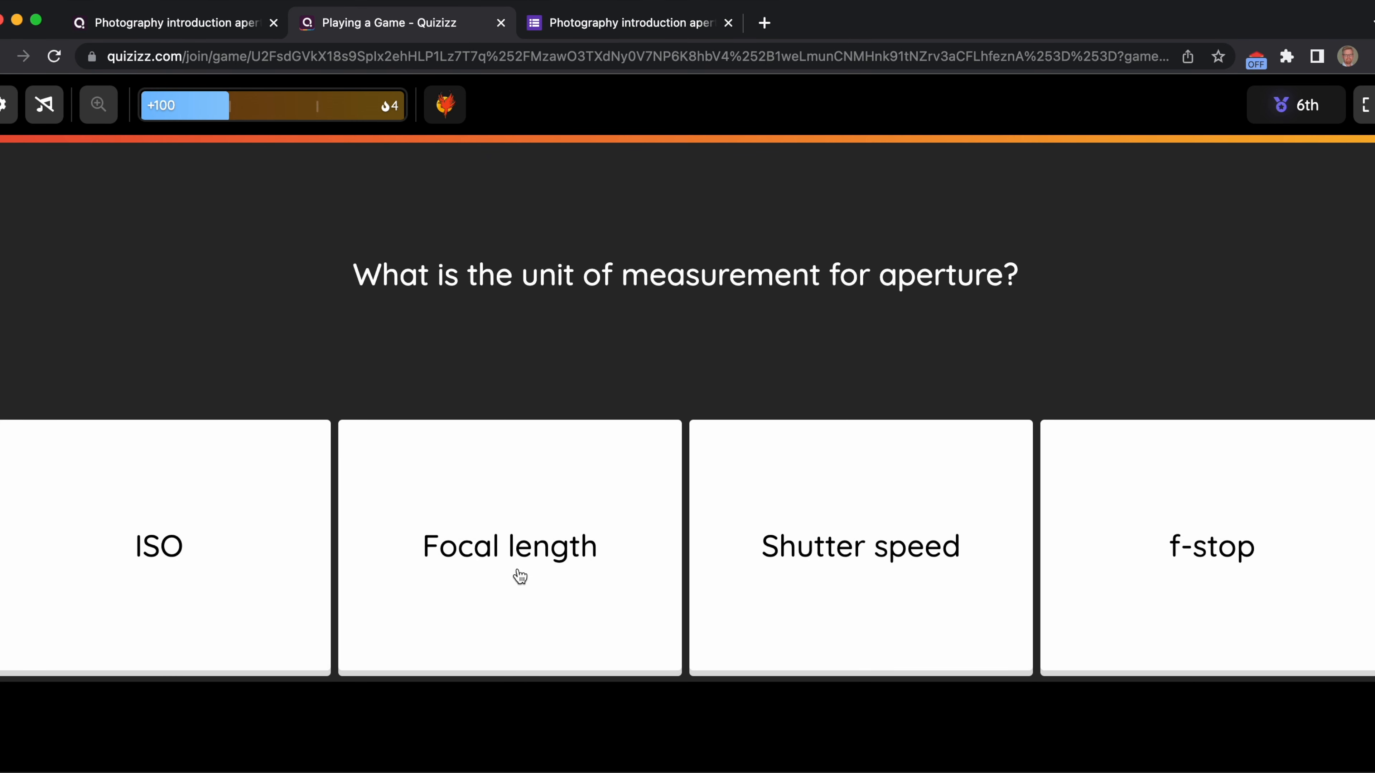
pyautogui.click(1123, 579)
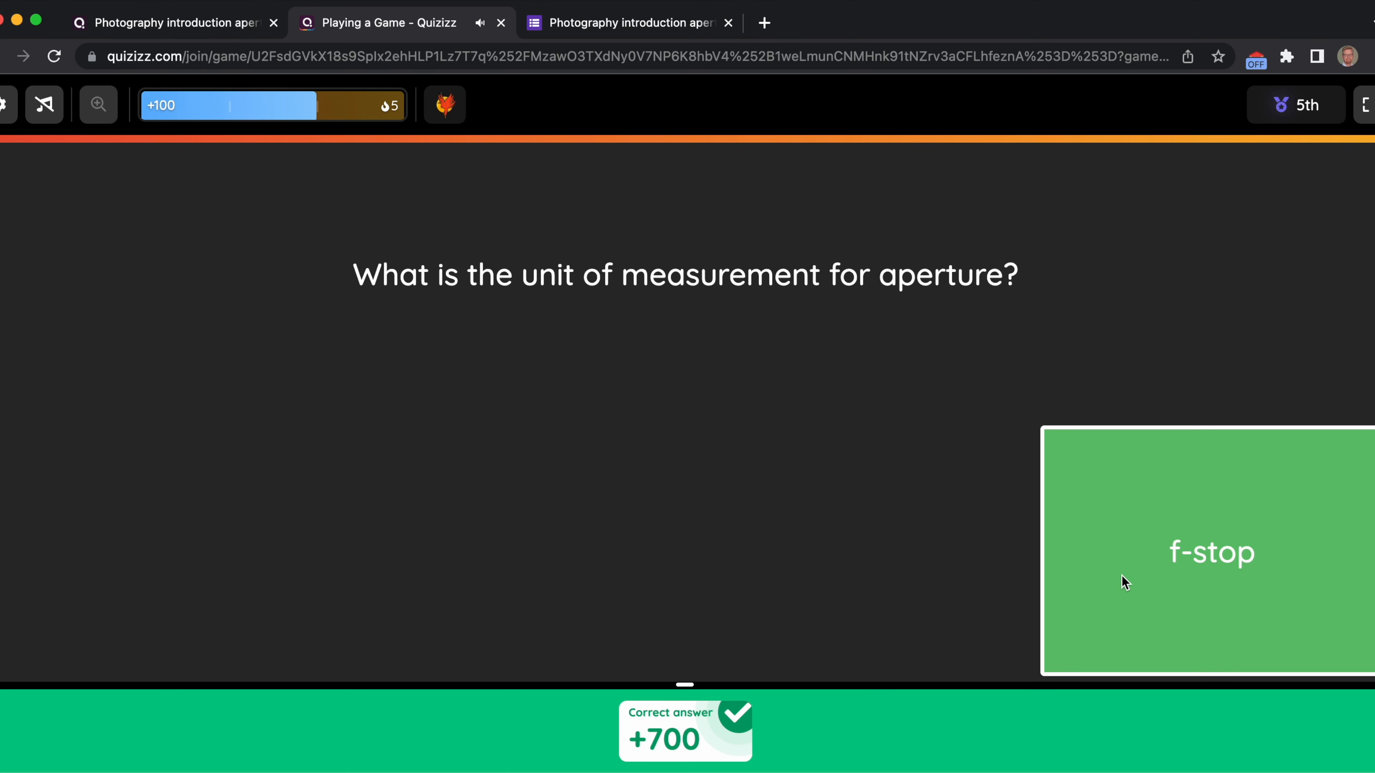